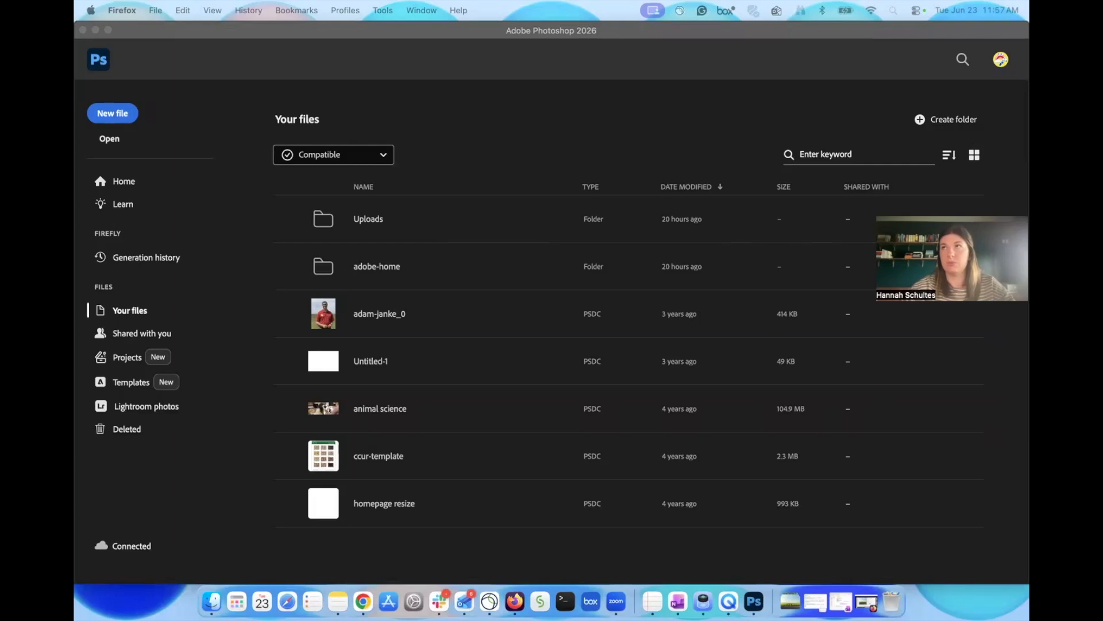
- Switch to Firefox, edit the Outlinks Template page's layout and check the image size specified in the Feature 2 block's configuration
key("ctrl+Right")
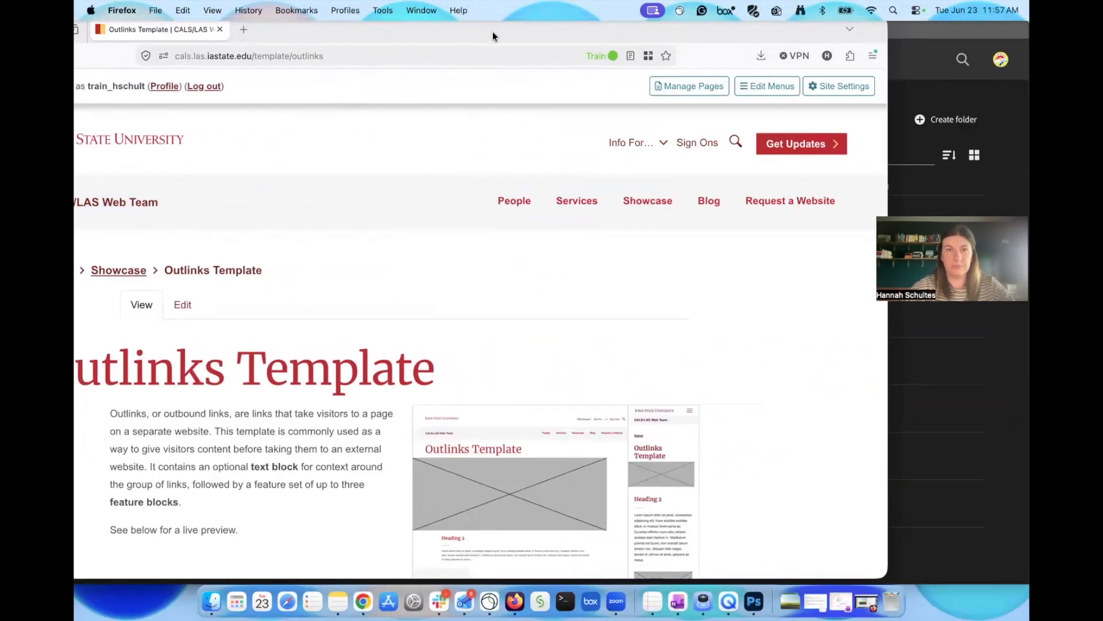
left_click(251, 310)
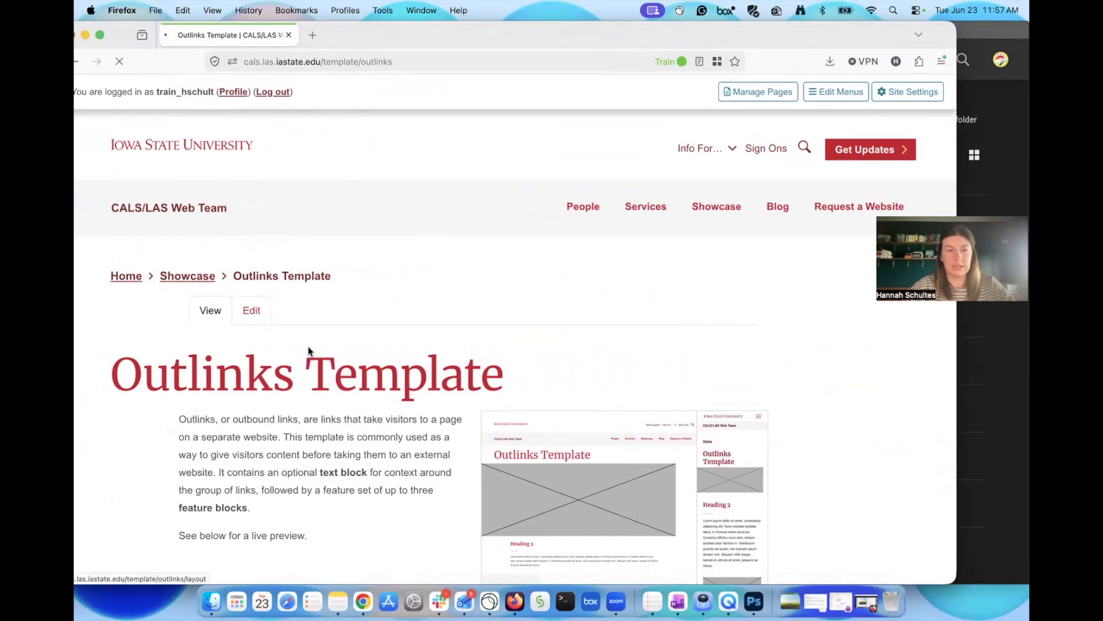
scroll(350, 372, "down", 15)
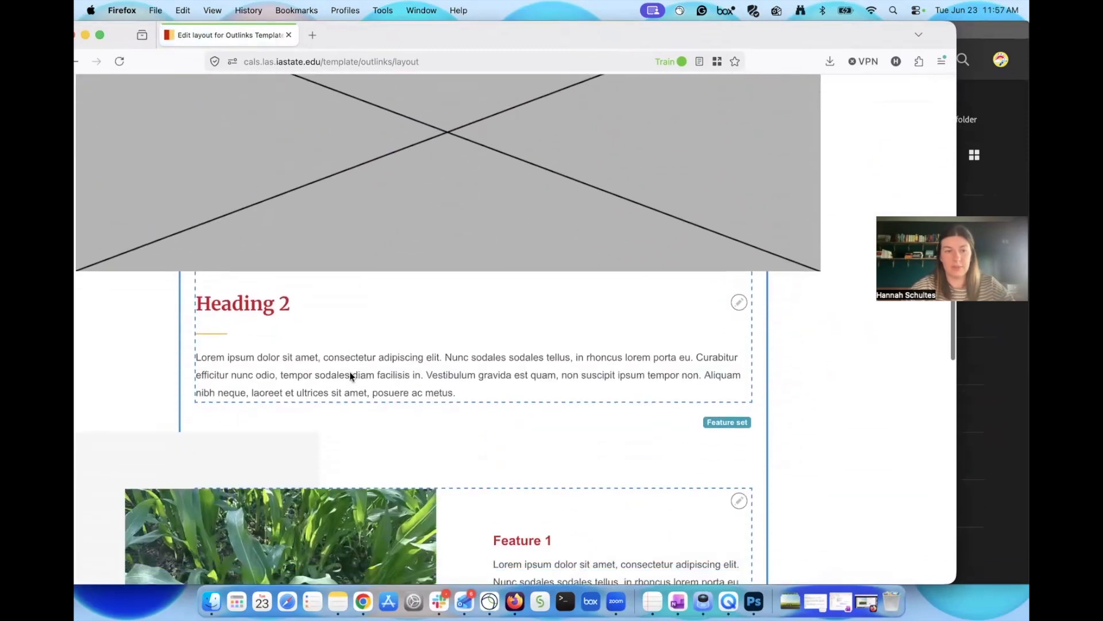
scroll(349, 375, "down", 8)
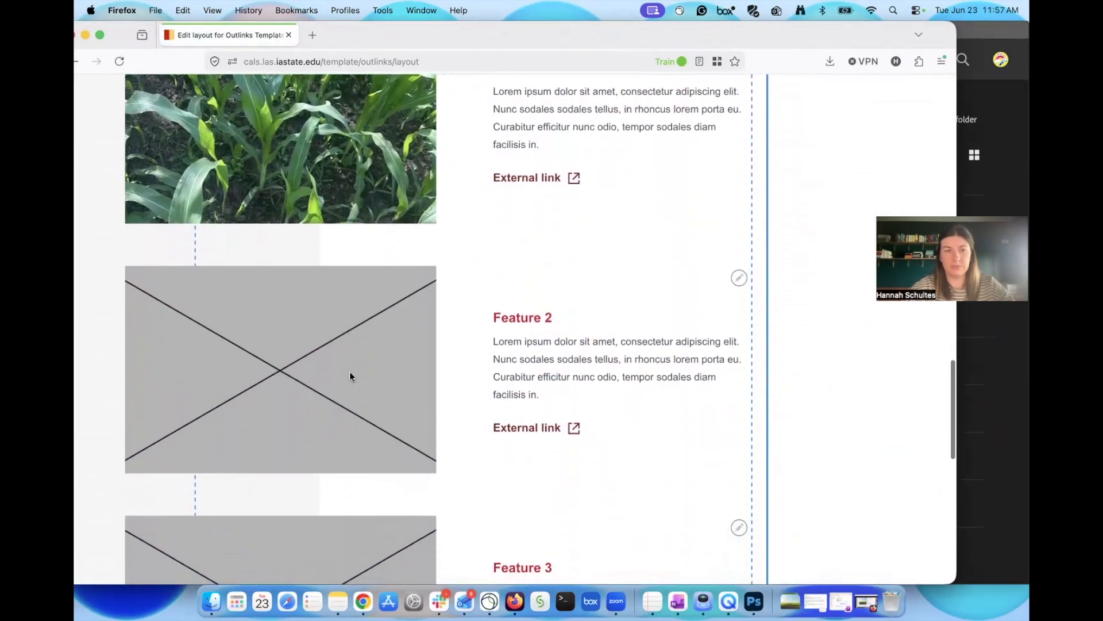
left_click(739, 279)
left_click(722, 296)
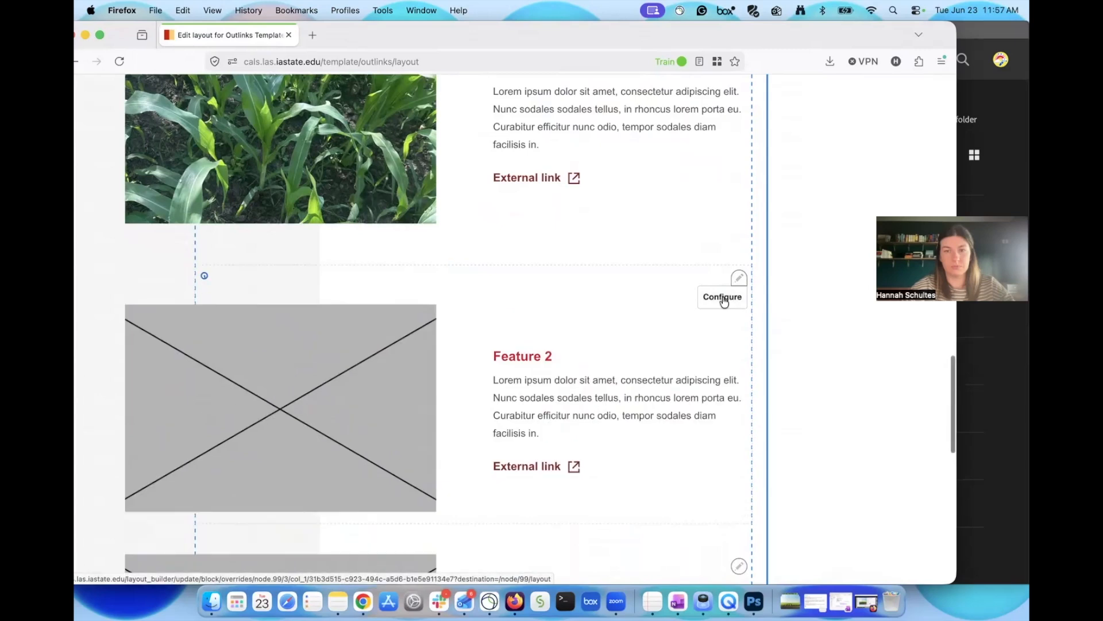
scroll(562, 457, "down", 5)
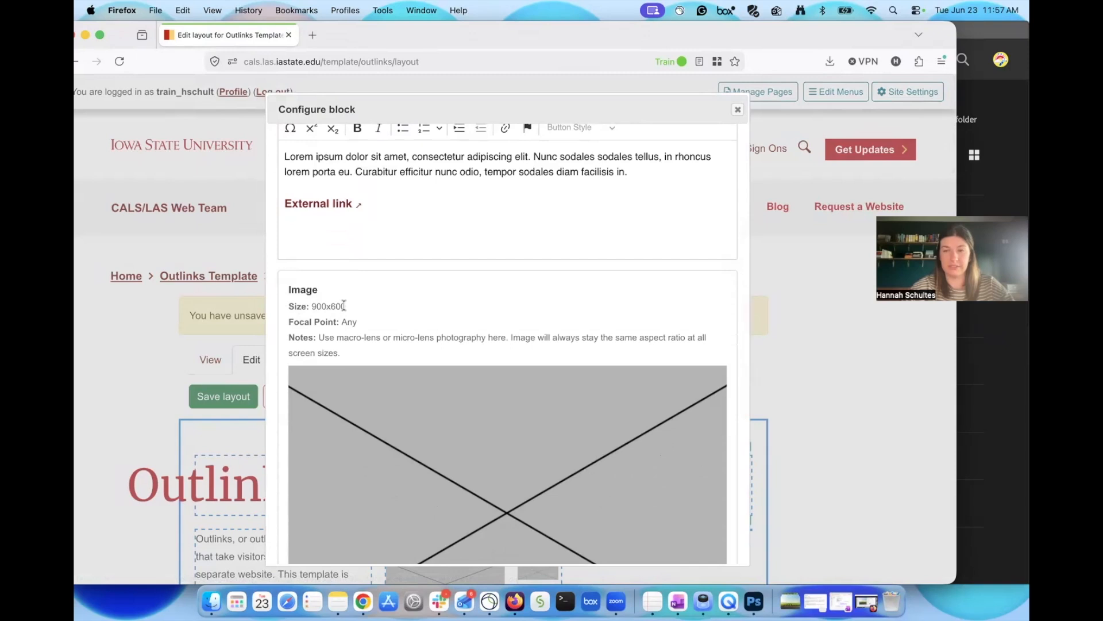
- Switch back to Photoshop and create a new landscape document 900 pixels wide and 600 pixels high
left_click_drag(349, 34, 1029, 52)
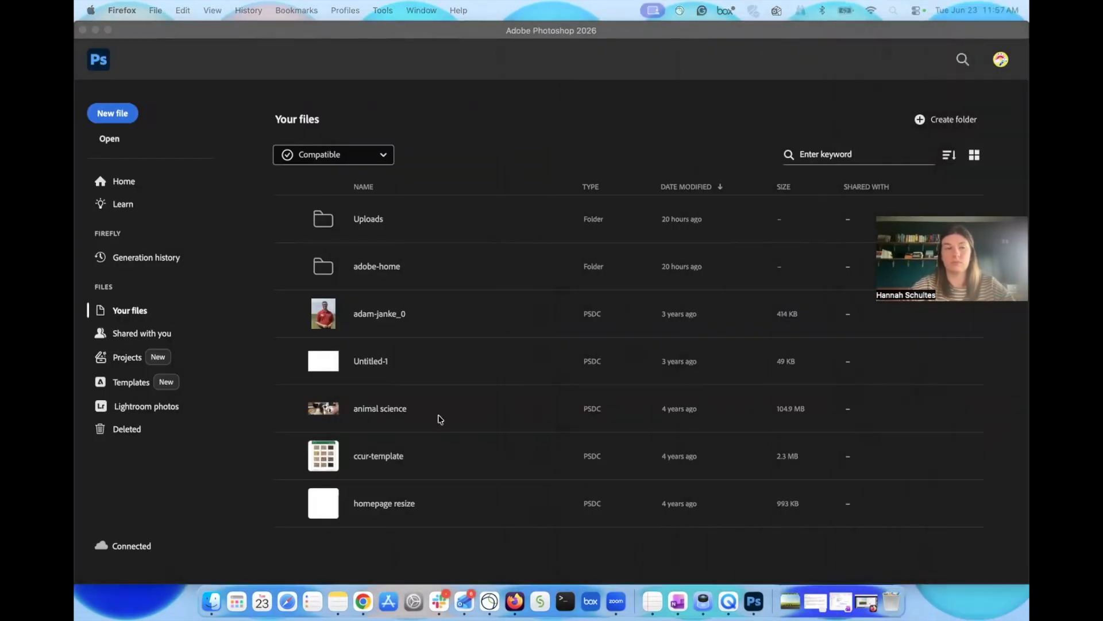
left_click(230, 33)
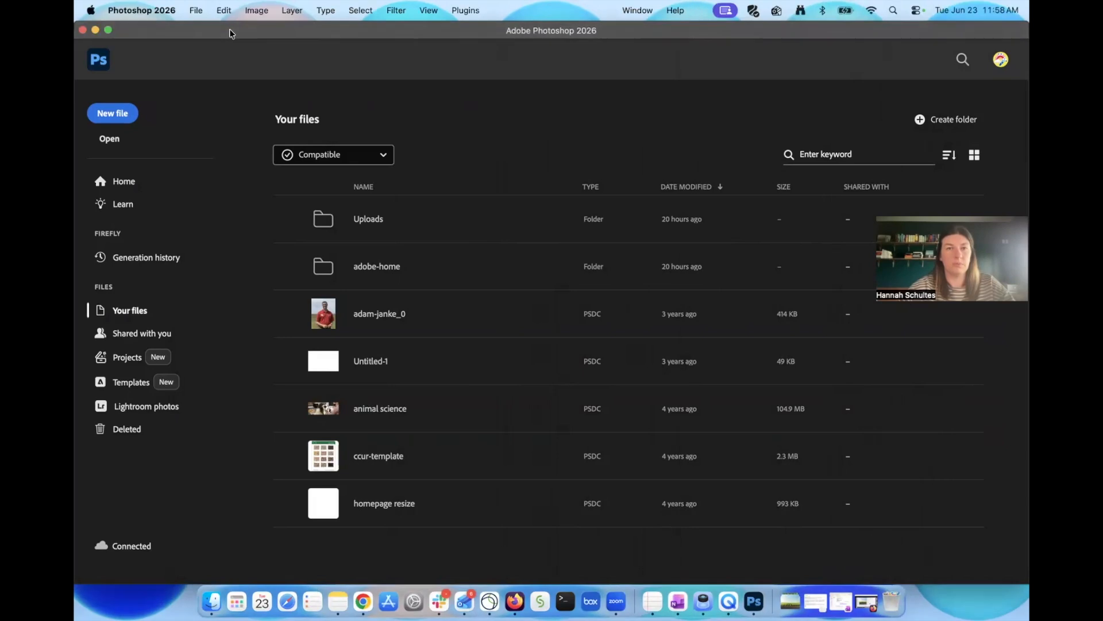
left_click(119, 115)
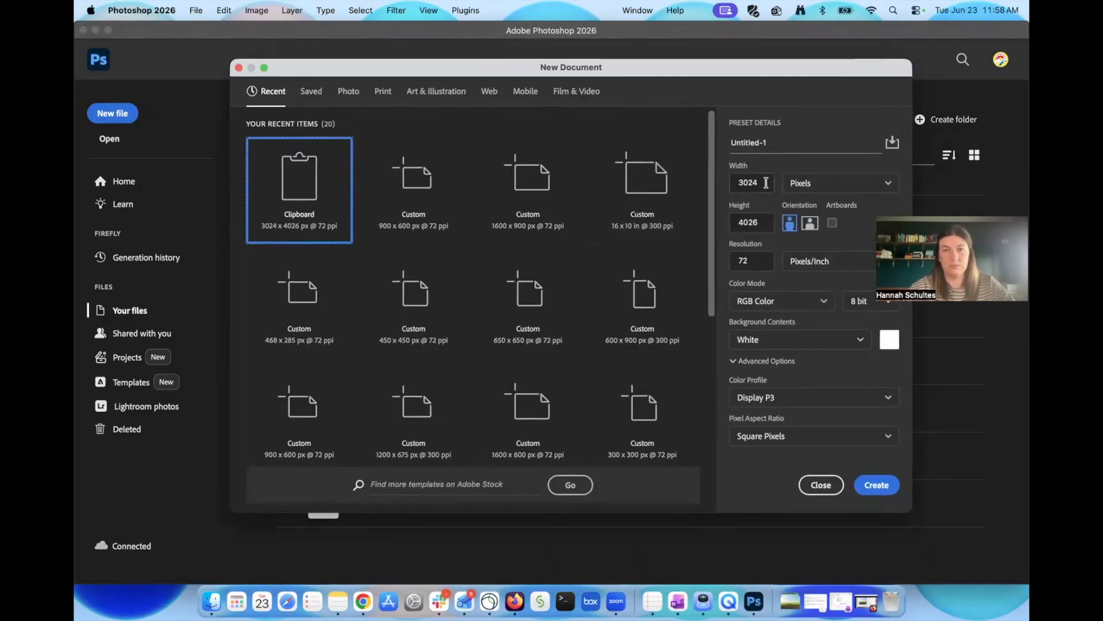
type("900")
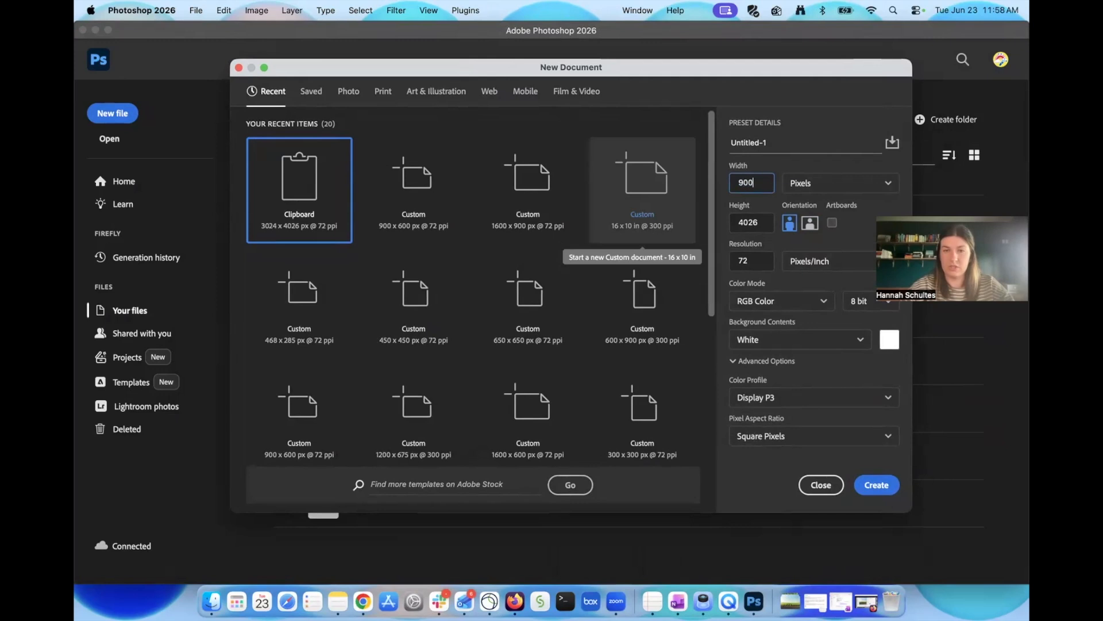
left_click(761, 219)
type("600")
left_click(811, 223)
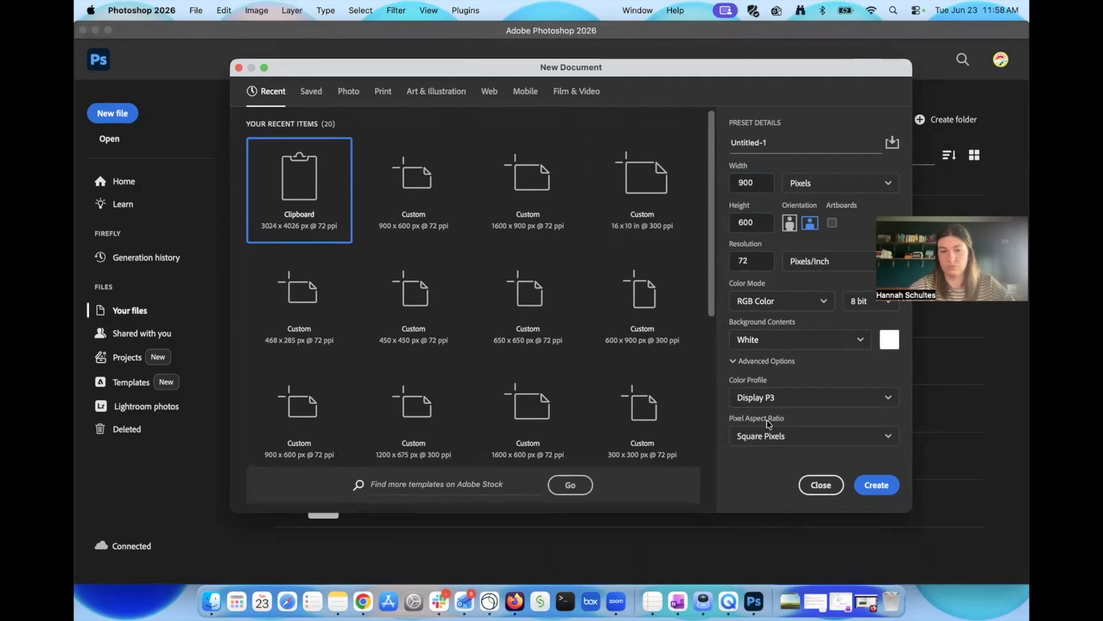
left_click(876, 485)
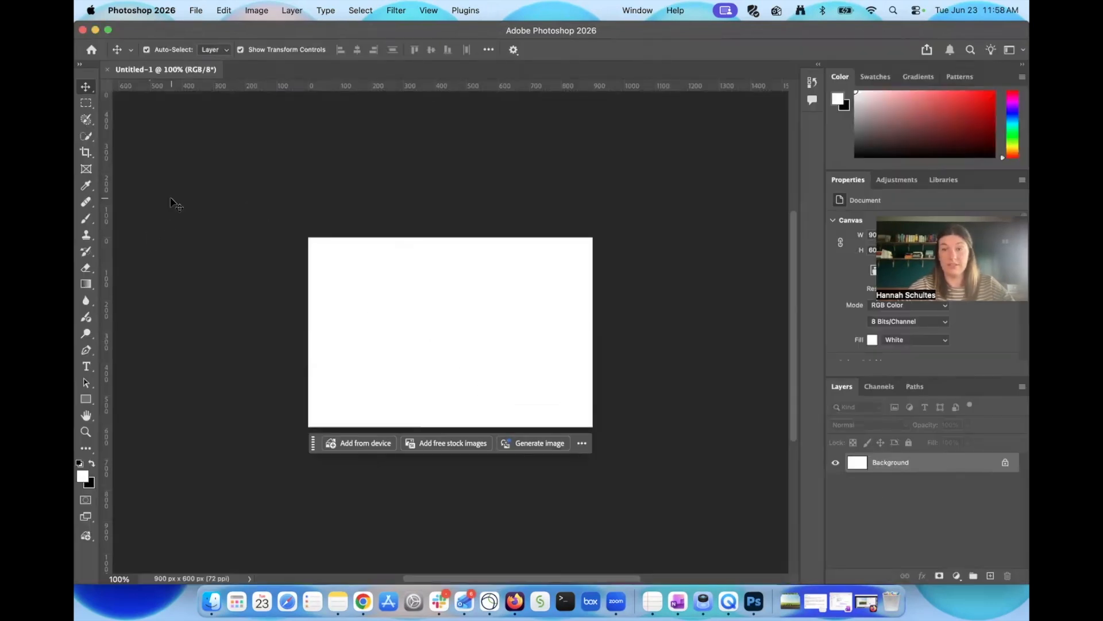
- Open the photo garden-corn.HEIC from the Desktop
left_click(193, 15)
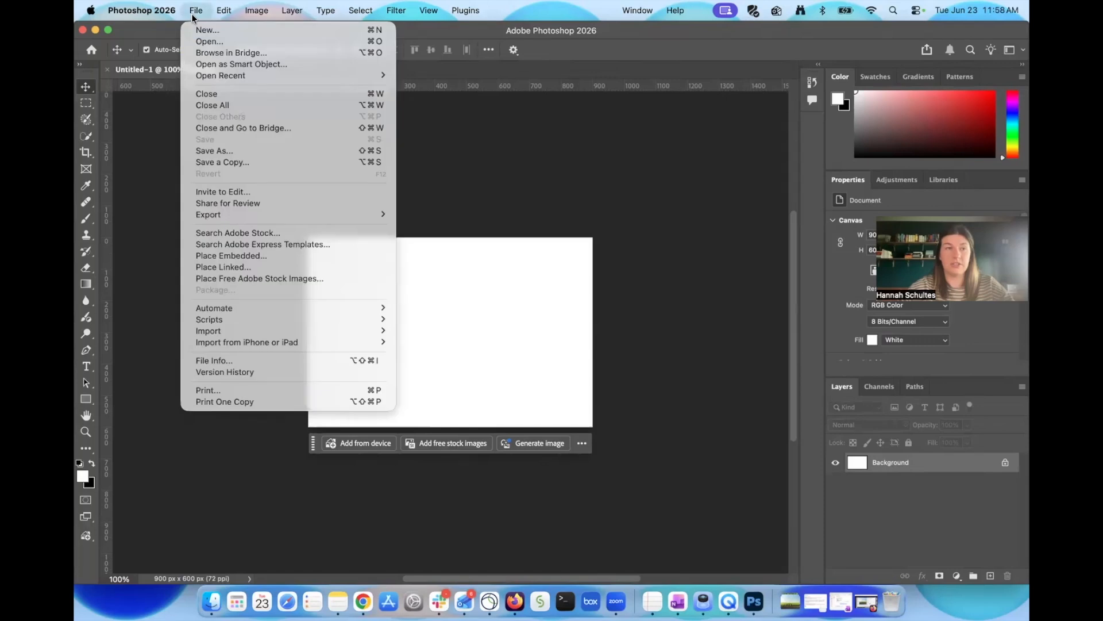
left_click(199, 42)
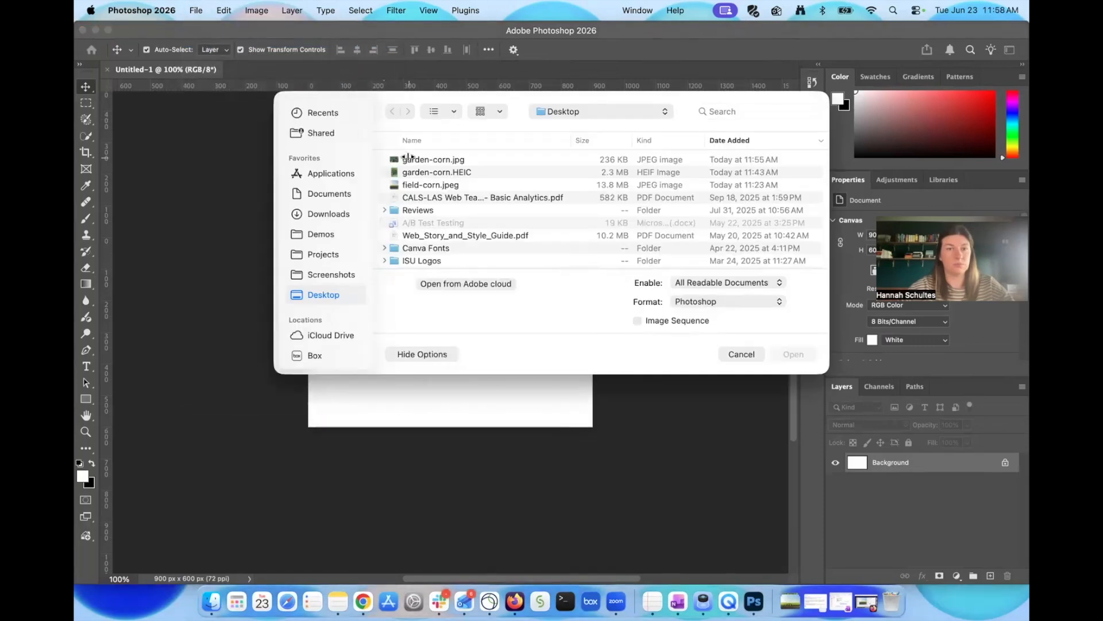
left_click(419, 172)
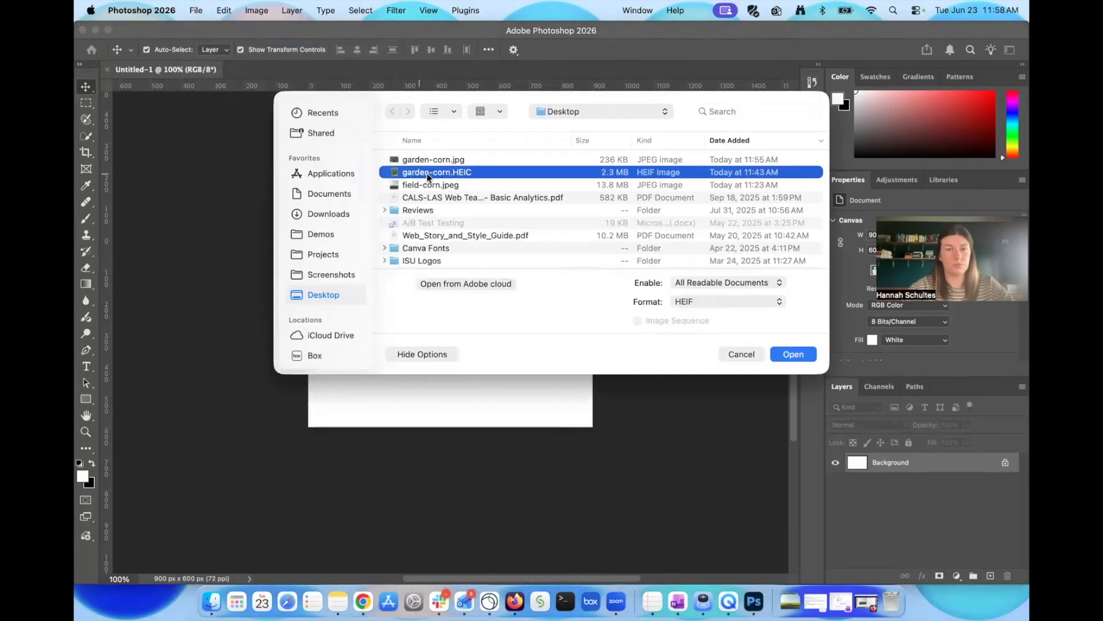
left_click(790, 353)
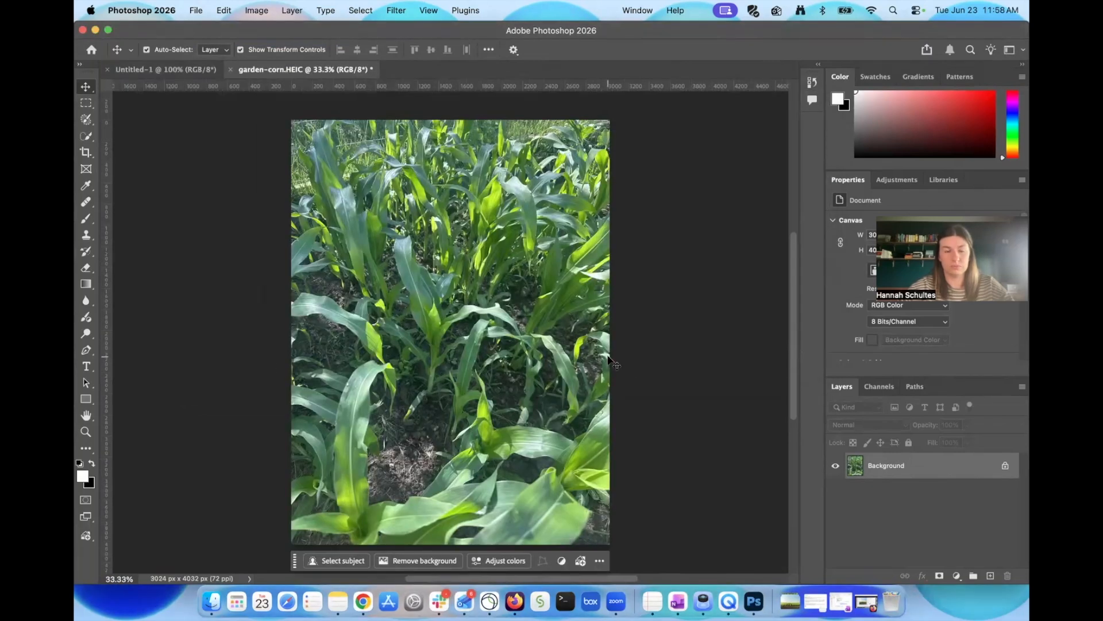
scroll(599, 396, "down", 1)
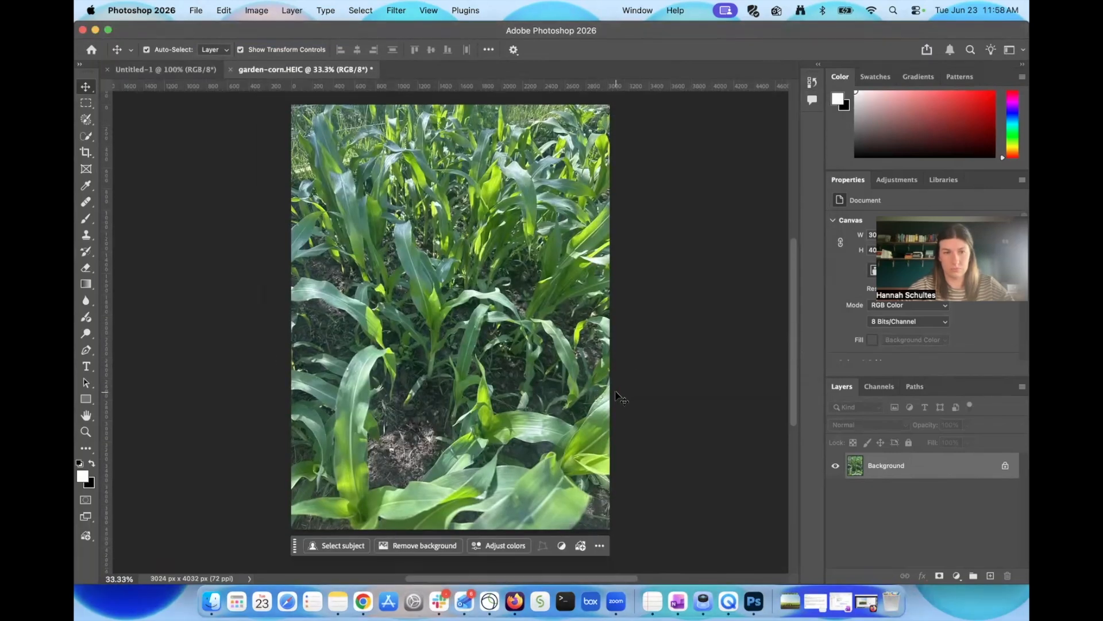
- Activate the Rectangular Marquee tool and check the corn photo's pixel dimensions with Image Size, leaving them unchanged
left_click(86, 103)
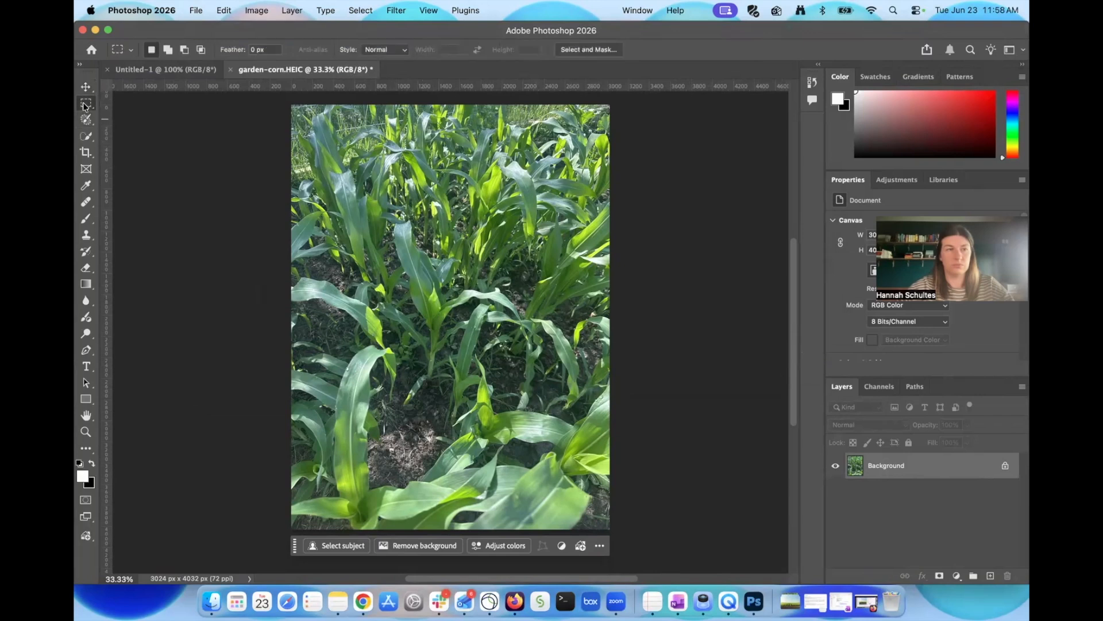
left_click(256, 10)
left_click(278, 109)
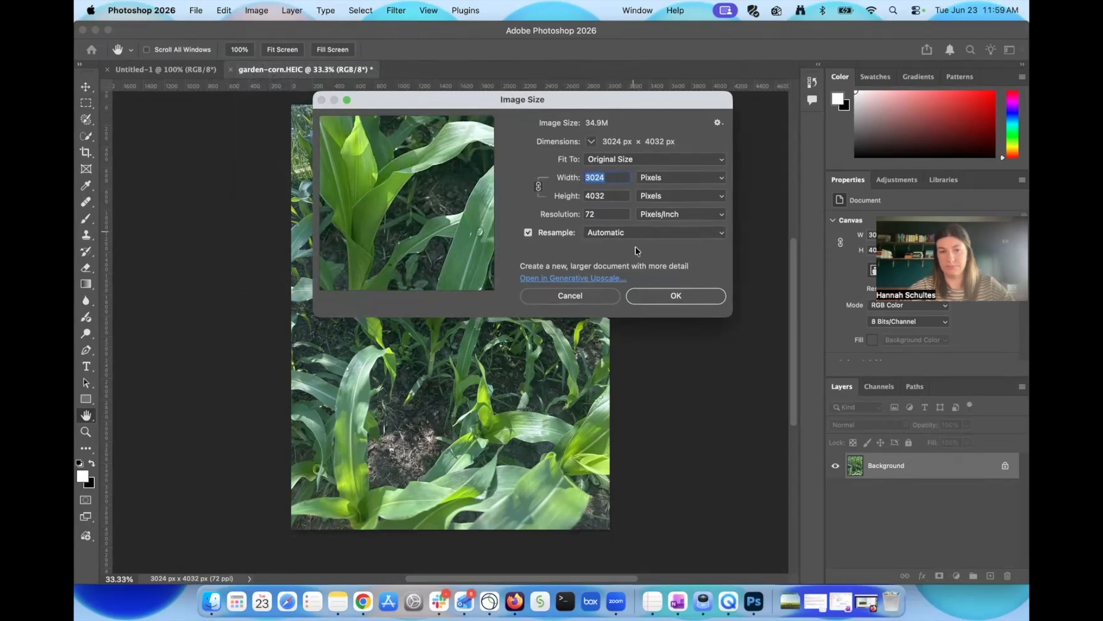
left_click(598, 296)
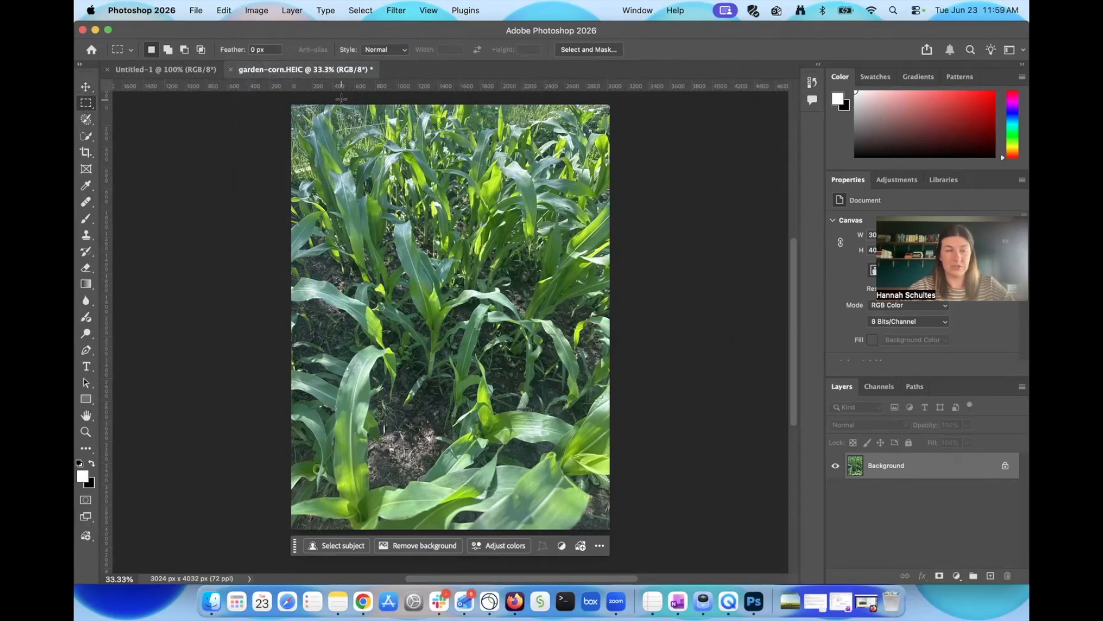
- Select the entire corn photo, copy it and paste it into the blank Untitled-1 document
key("super+a")
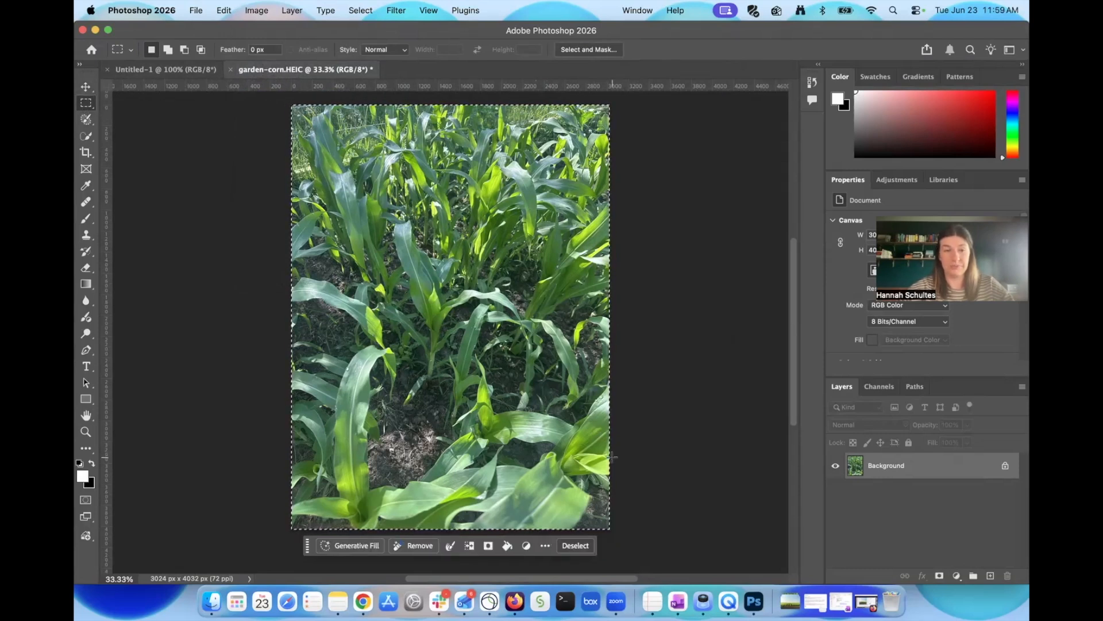
left_click(223, 10)
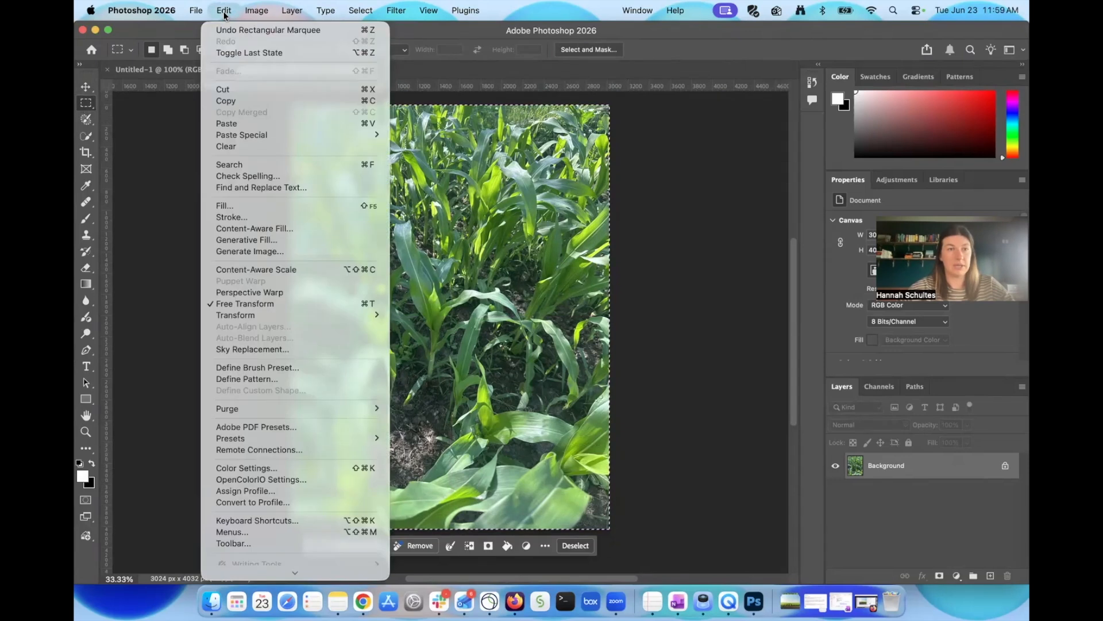
left_click(237, 102)
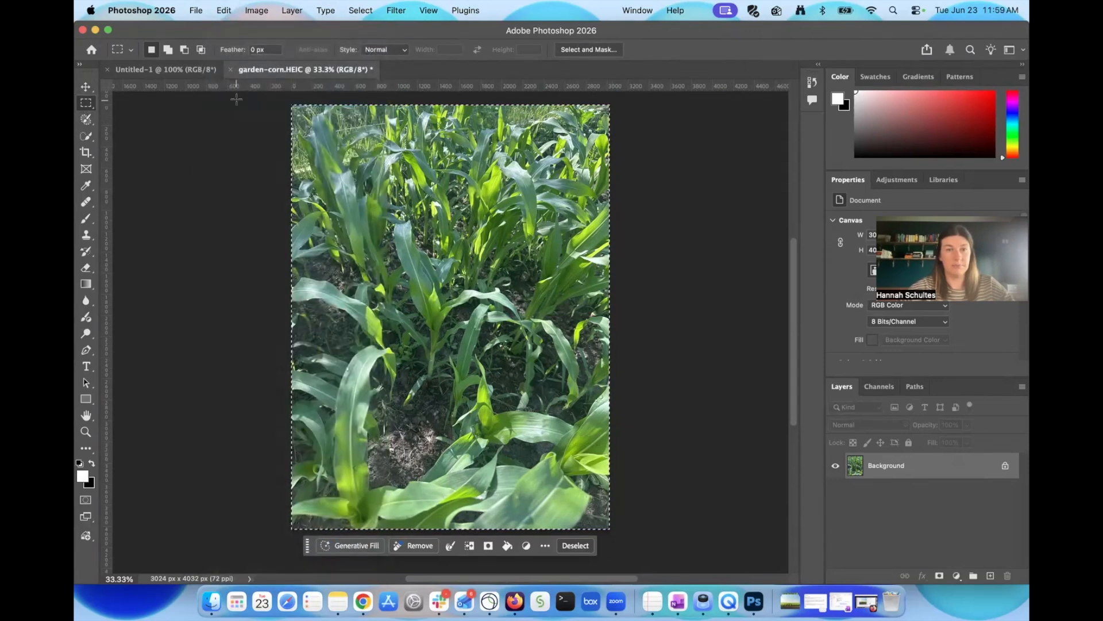
left_click(170, 71)
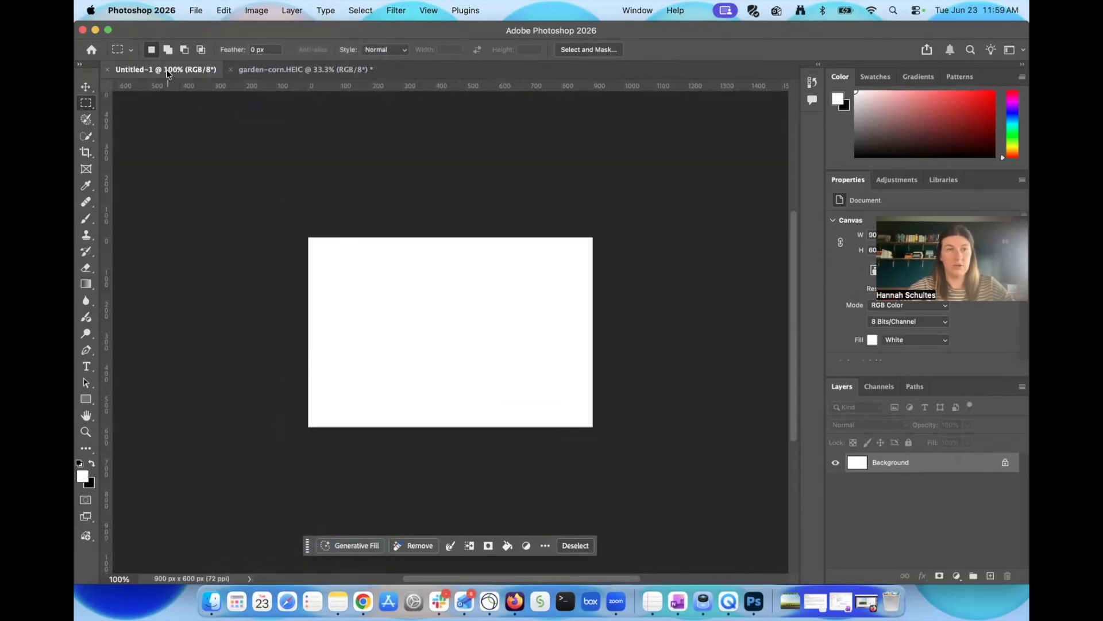
left_click(223, 11)
left_click(253, 120)
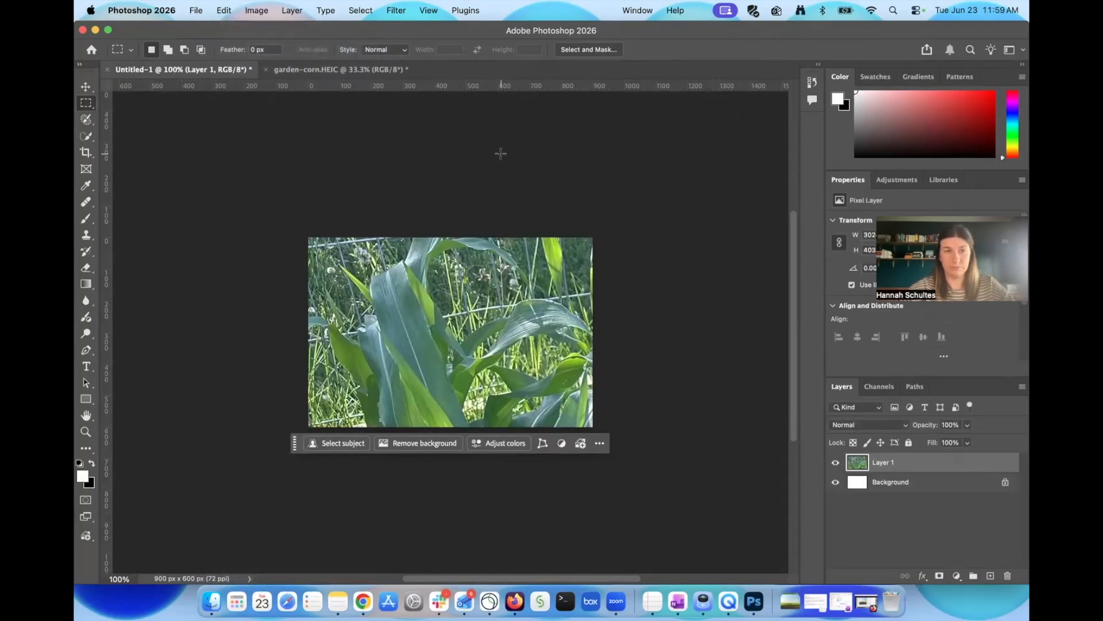
- Scale the pasted photo layer down proportionally to about 39% and move it so the young corn plants fill the canvas
left_click(86, 89)
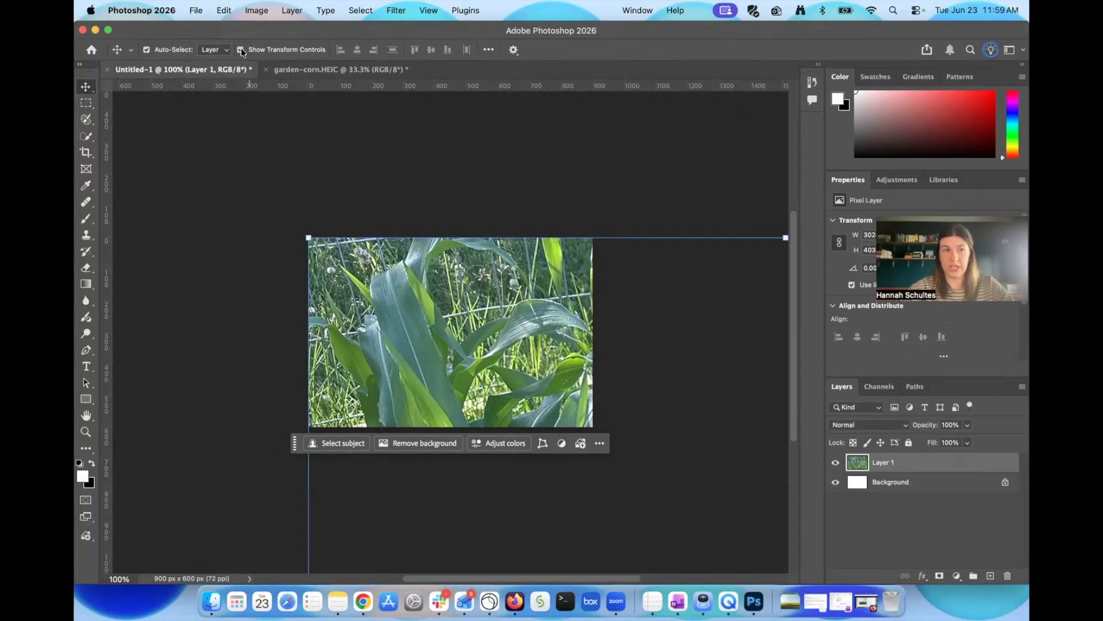
left_click_drag(580, 412, 425, 284)
left_click_drag(561, 131, 486, 199)
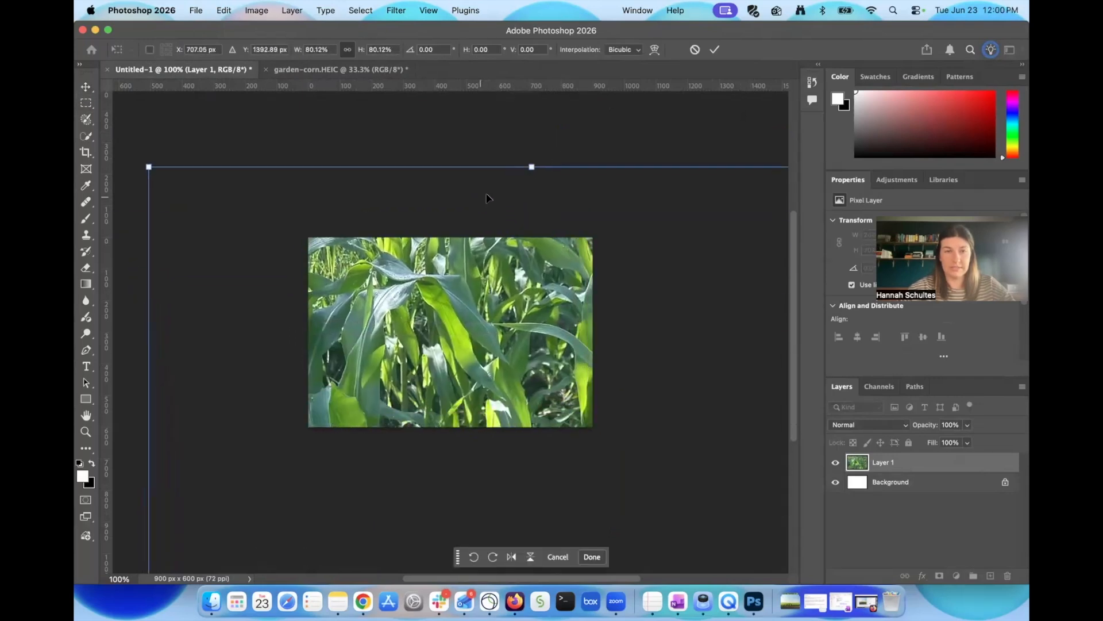
left_click_drag(532, 164, 468, 196)
left_click_drag(523, 127, 499, 289)
left_click_drag(492, 357, 457, 195)
left_click_drag(748, 477, 593, 472)
left_click_drag(517, 362, 527, 322)
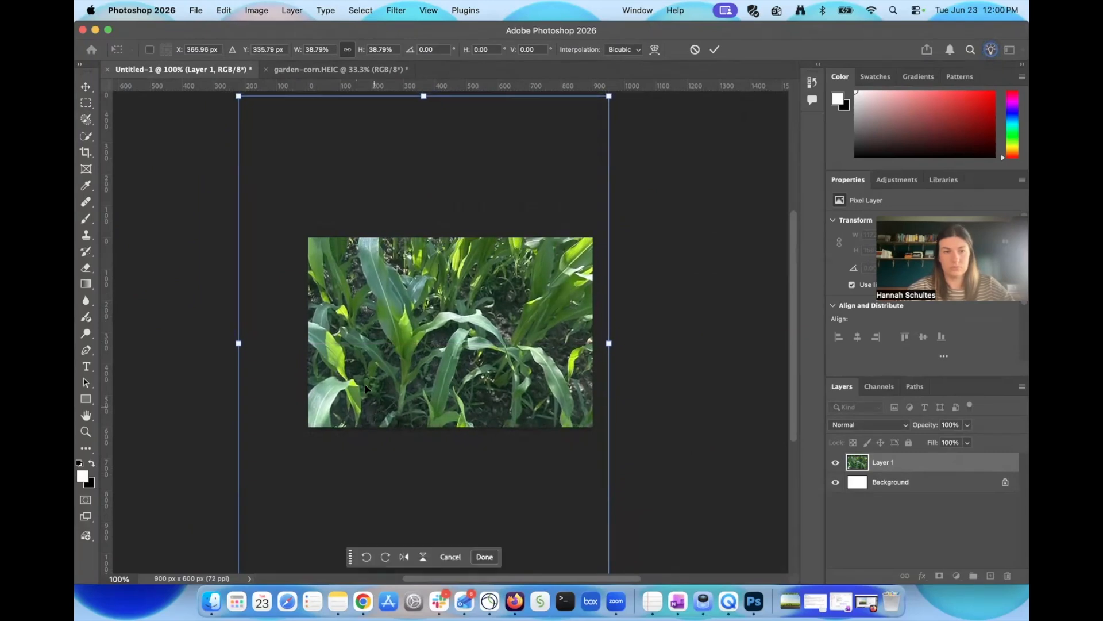
- Reduce the photo layer further to about 35%, nudge it into place over the canvas and apply the transform
left_click_drag(239, 343, 271, 343)
left_click_drag(386, 347, 384, 347)
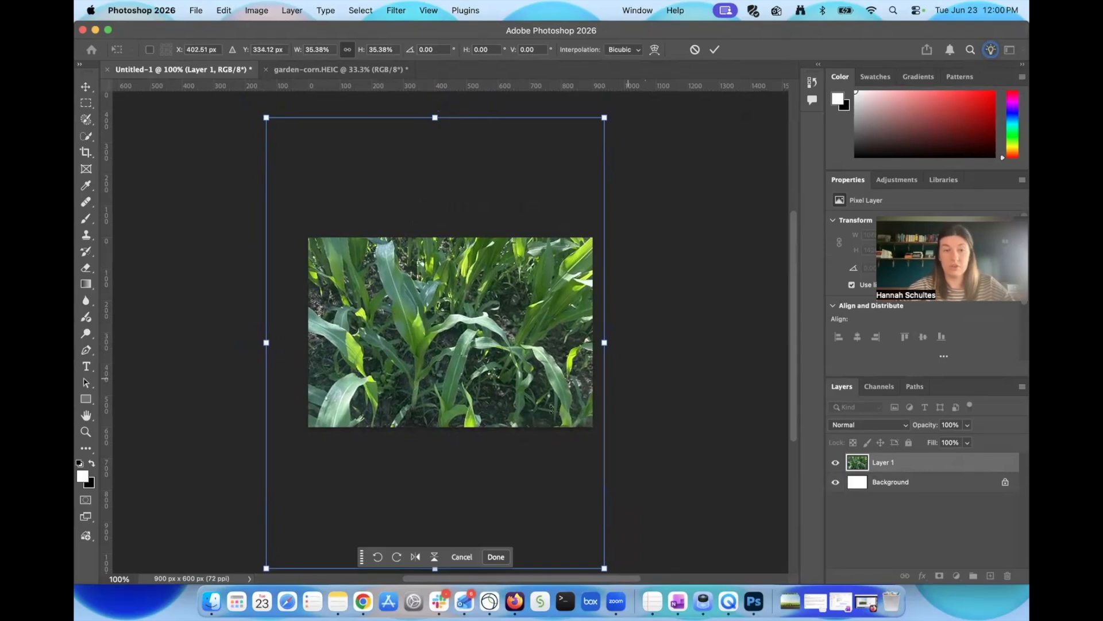
left_click(716, 51)
left_click(700, 267)
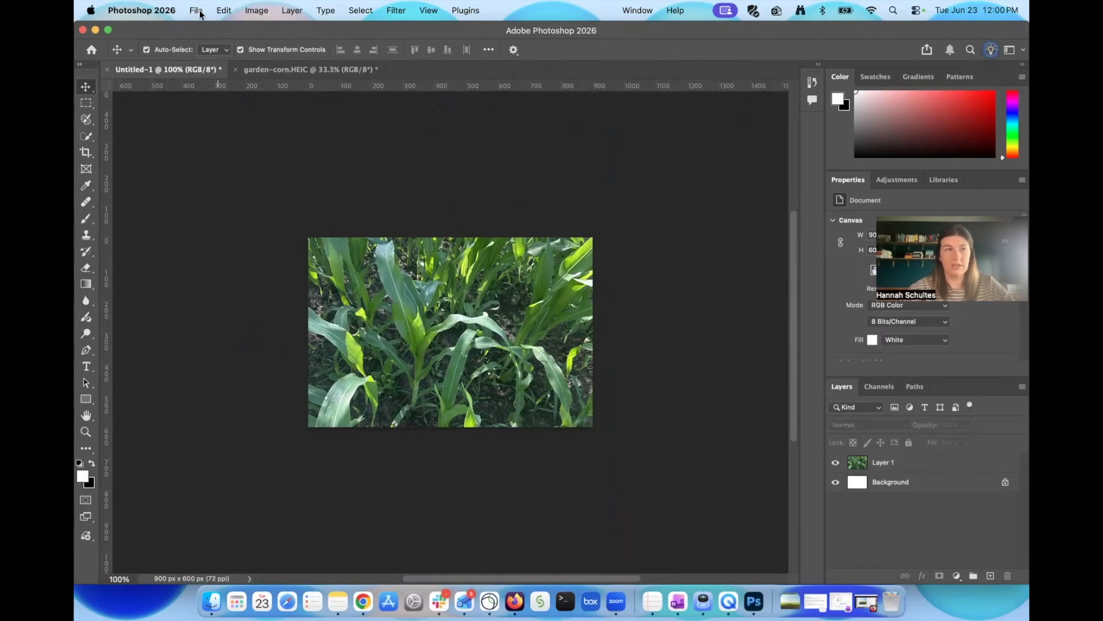
- Bring the composition into Save for Web and set the JPEG quality to 80
left_click(200, 14)
mouse_move(247, 221)
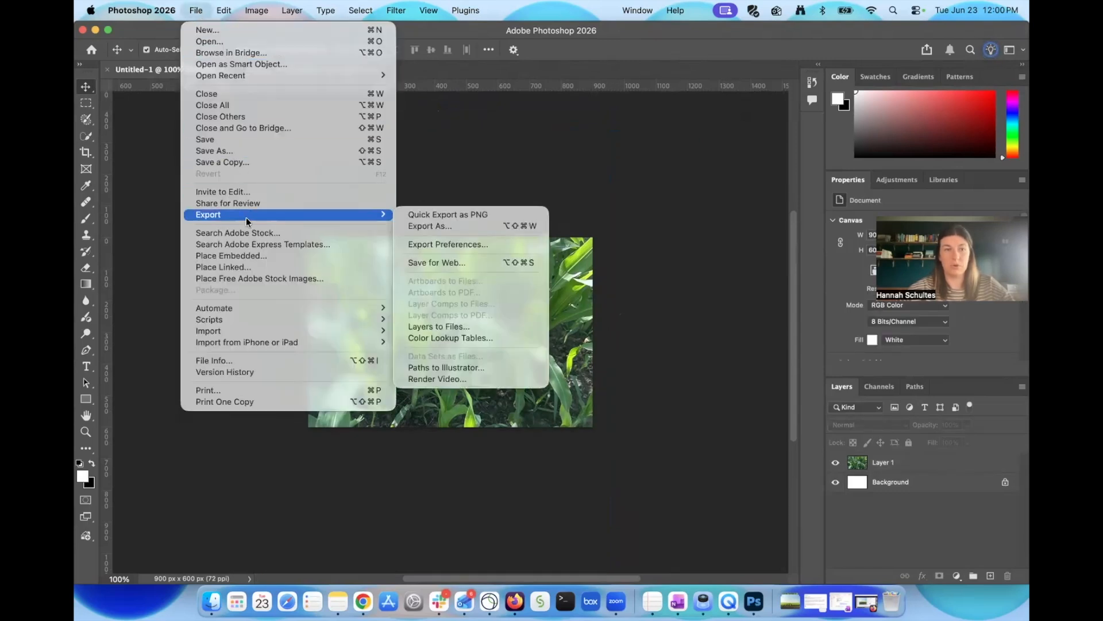
left_click(438, 264)
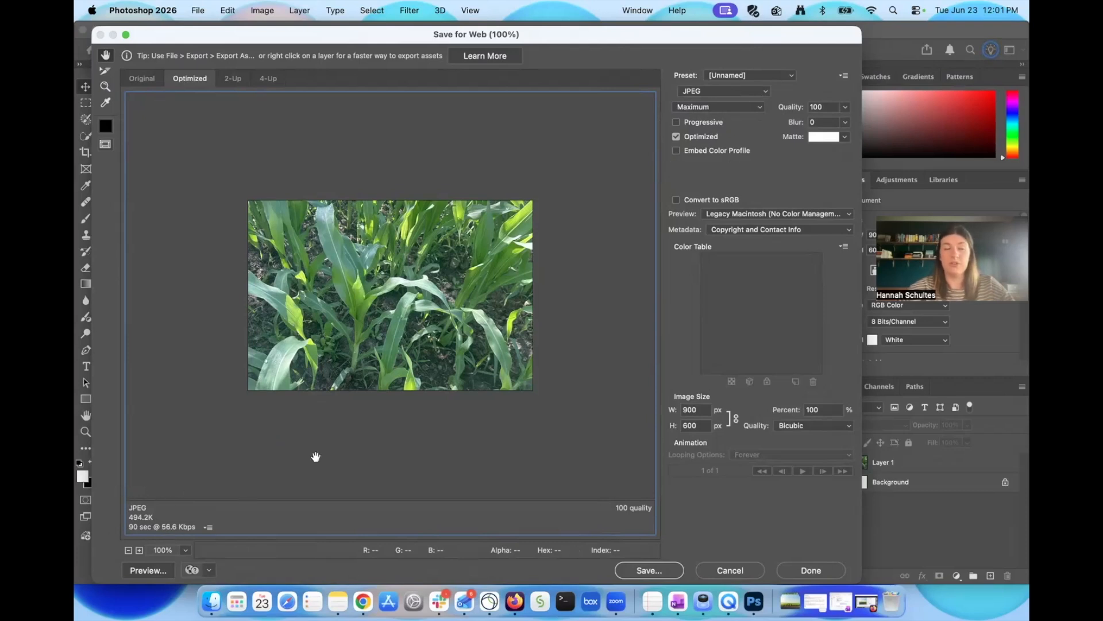
left_click(846, 109)
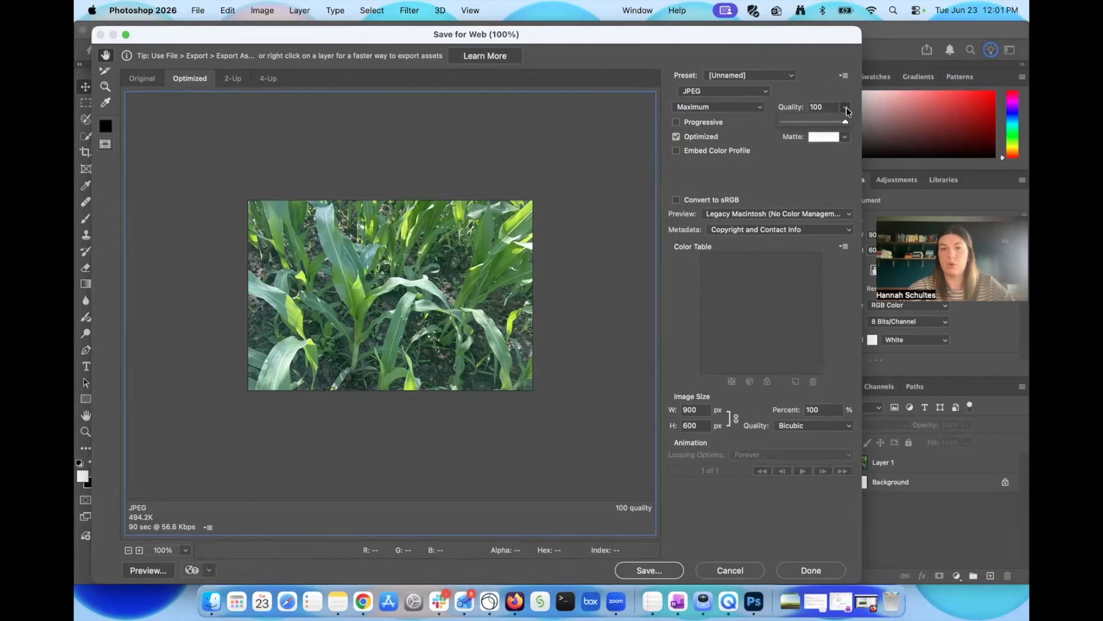
left_click_drag(846, 125, 844, 124)
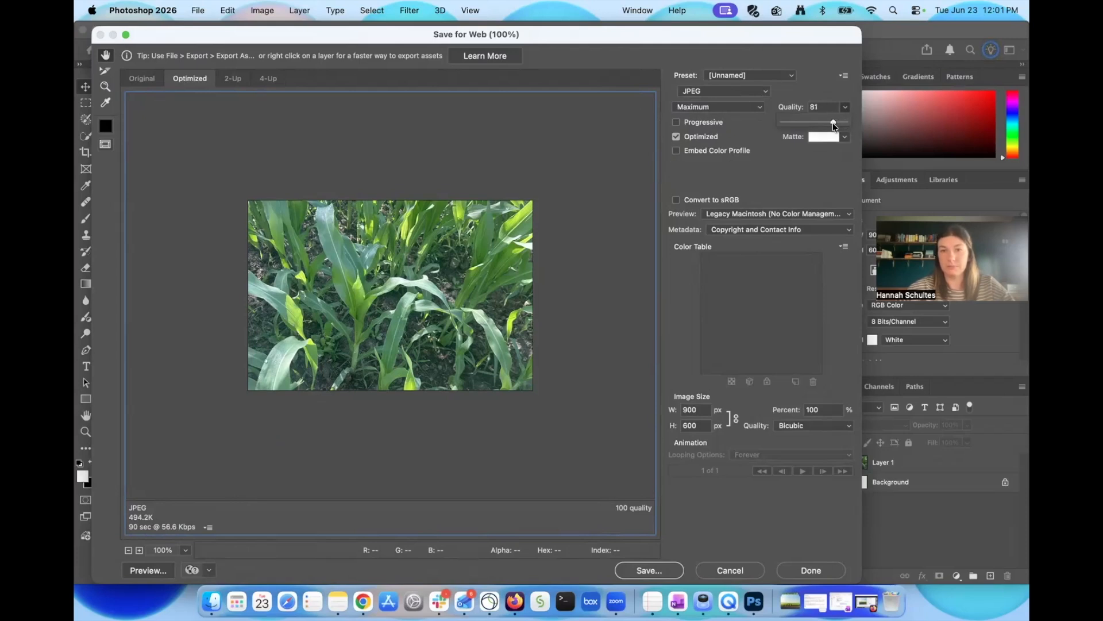
left_click_drag(834, 126, 835, 126)
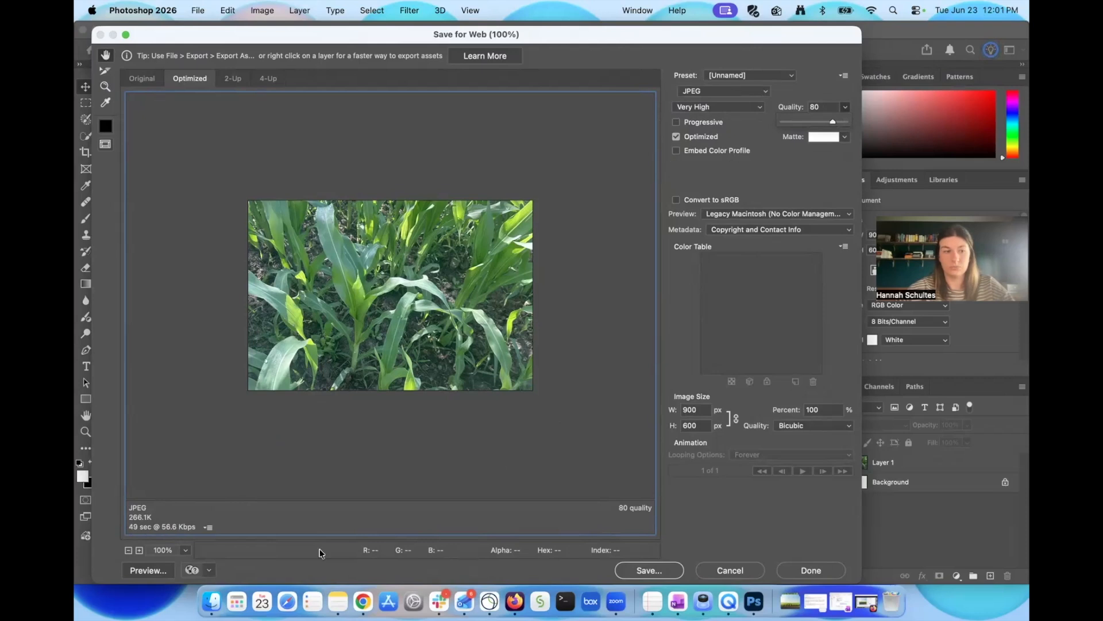
- Save the optimized JPEG to the Desktop as corn-in-garden.jpg and deselect the photo layer
left_click(293, 522)
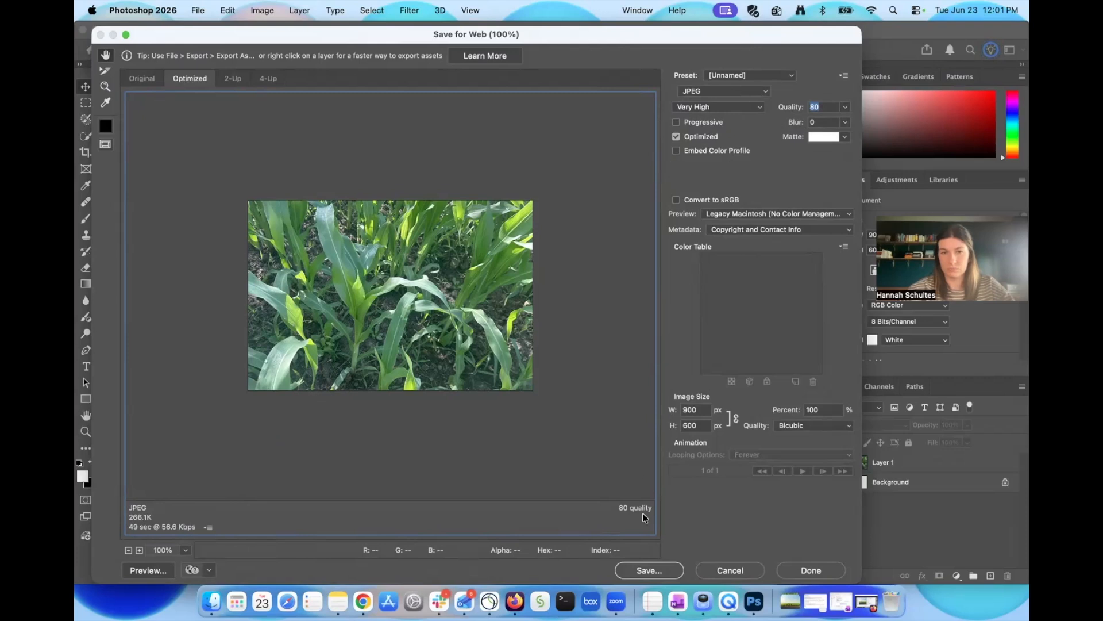
left_click(647, 570)
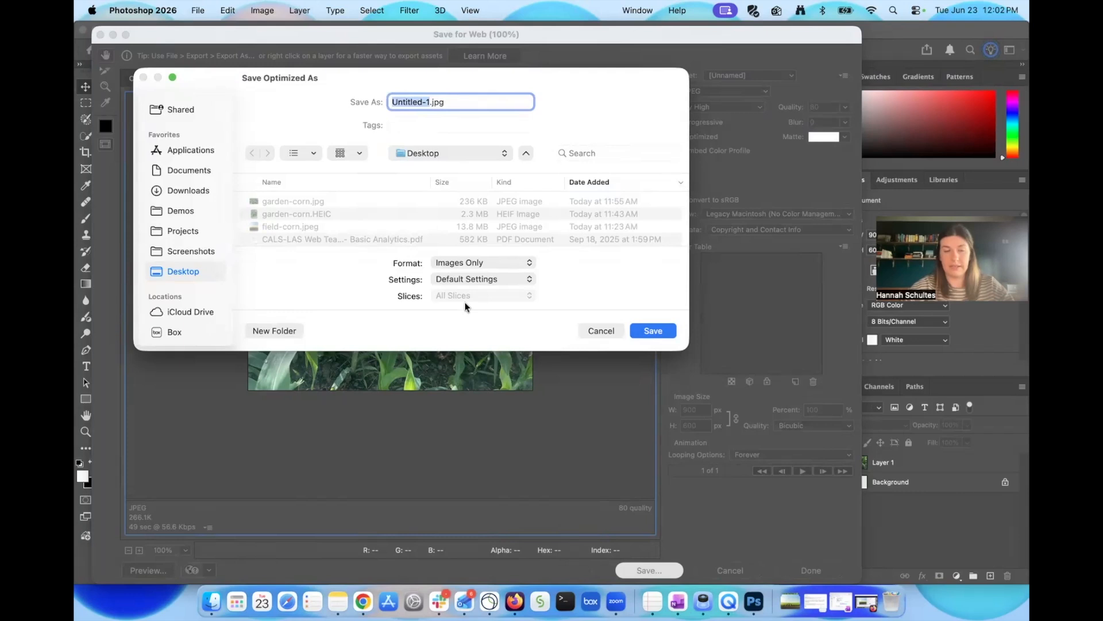
type("corn-in-garden")
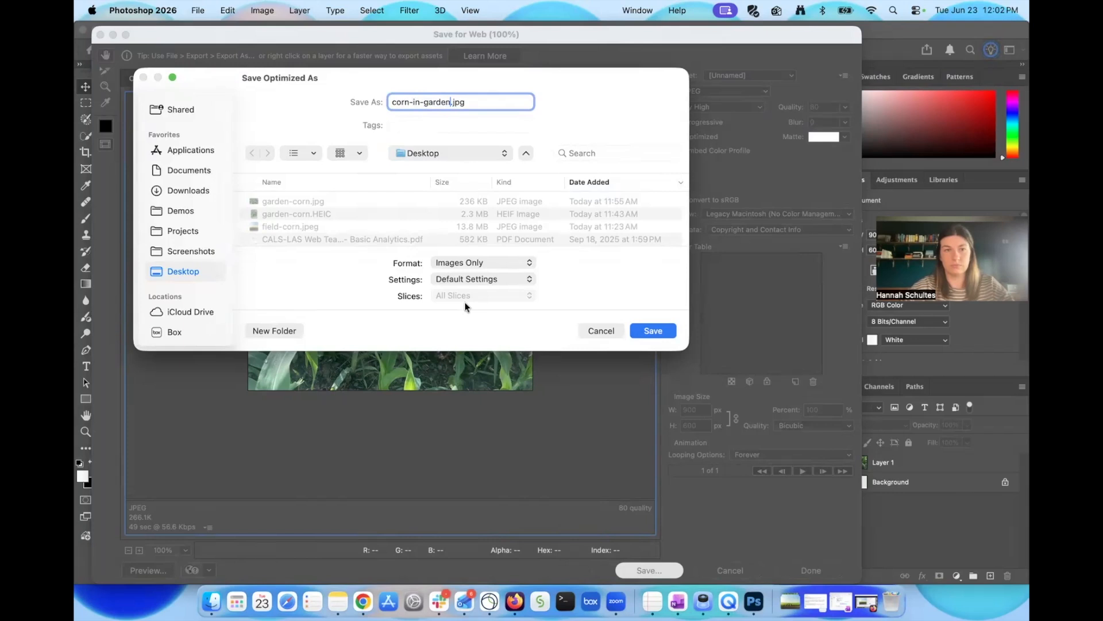
left_click(663, 331)
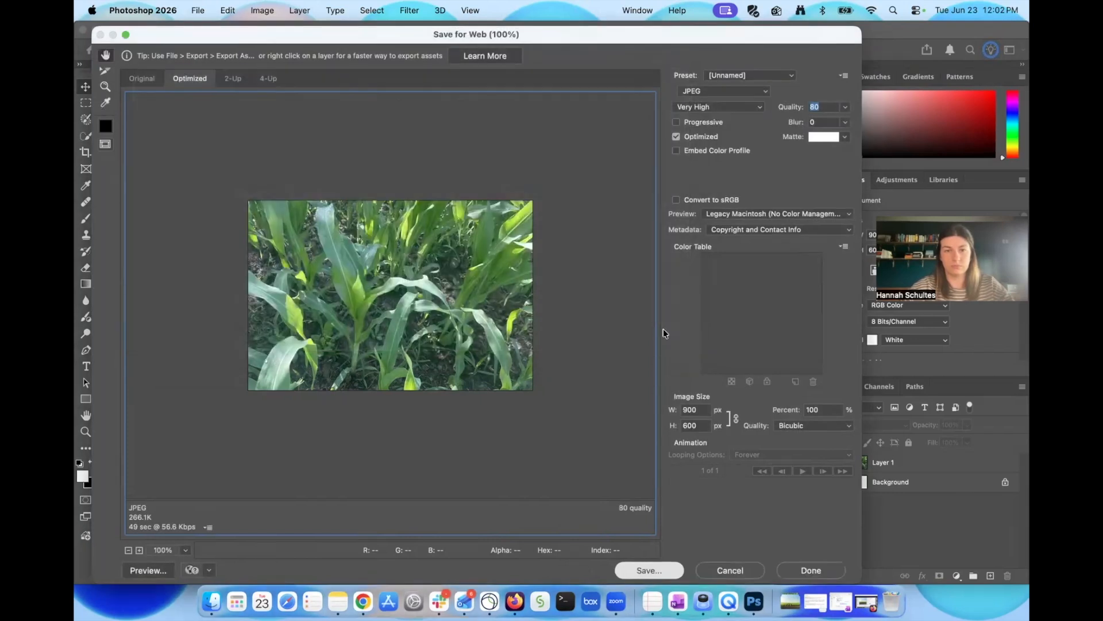
left_click(576, 478)
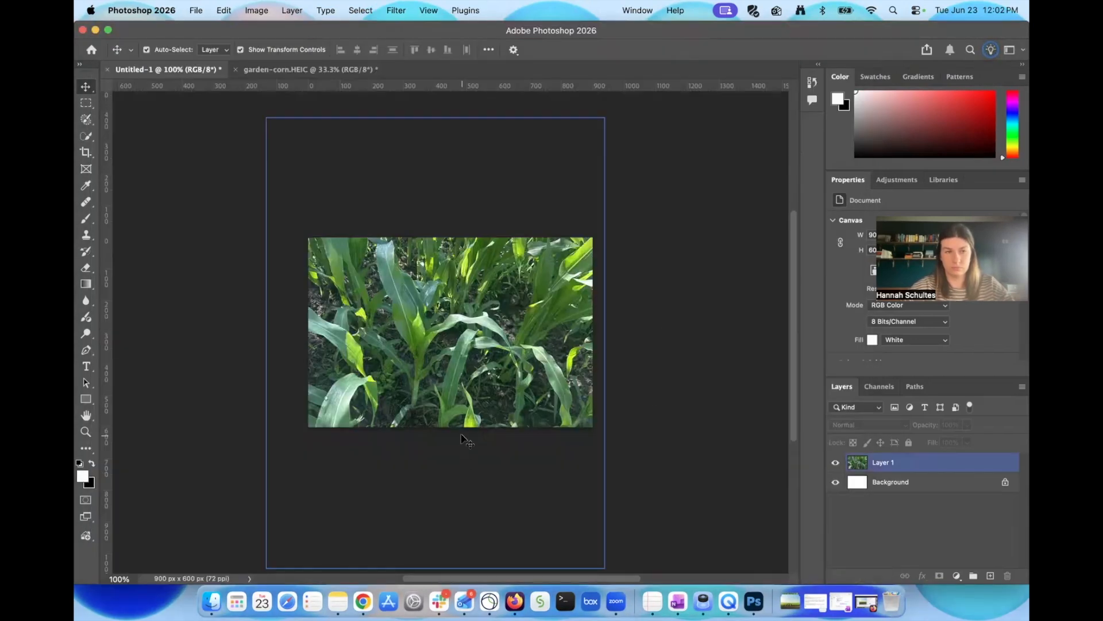
left_click(461, 436)
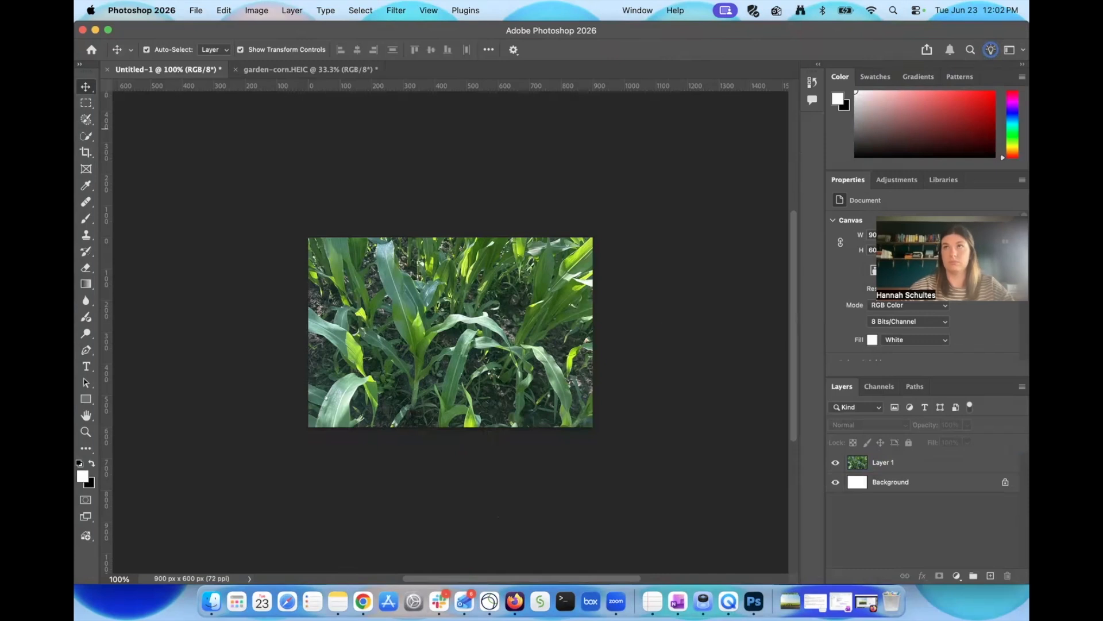
- Switch to the block configuration form in Firefox and remove the placeholder-feature-dk_0.jpg image
left_click_drag(1102, 8, 196, 7)
scroll(377, 492, "down", 6)
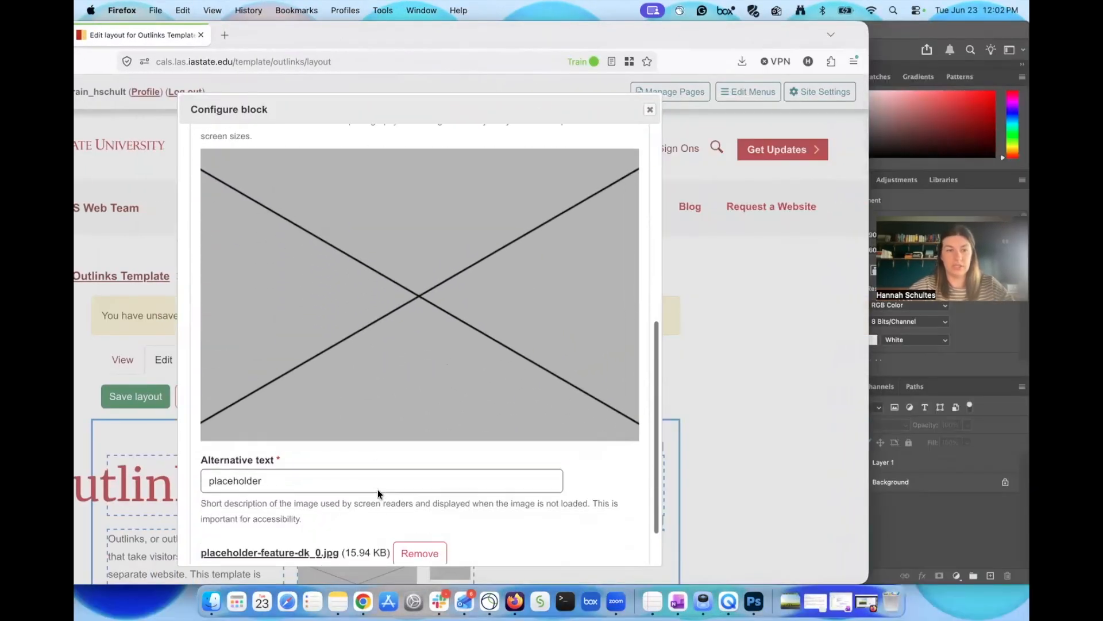
left_click_drag(363, 34, 475, 34)
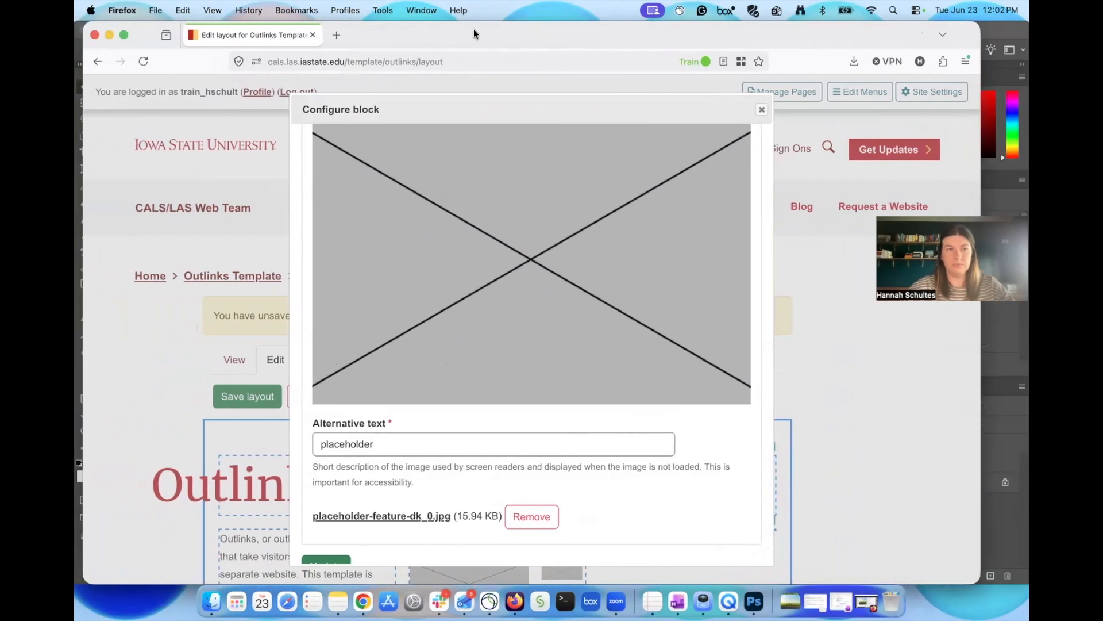
left_click(531, 516)
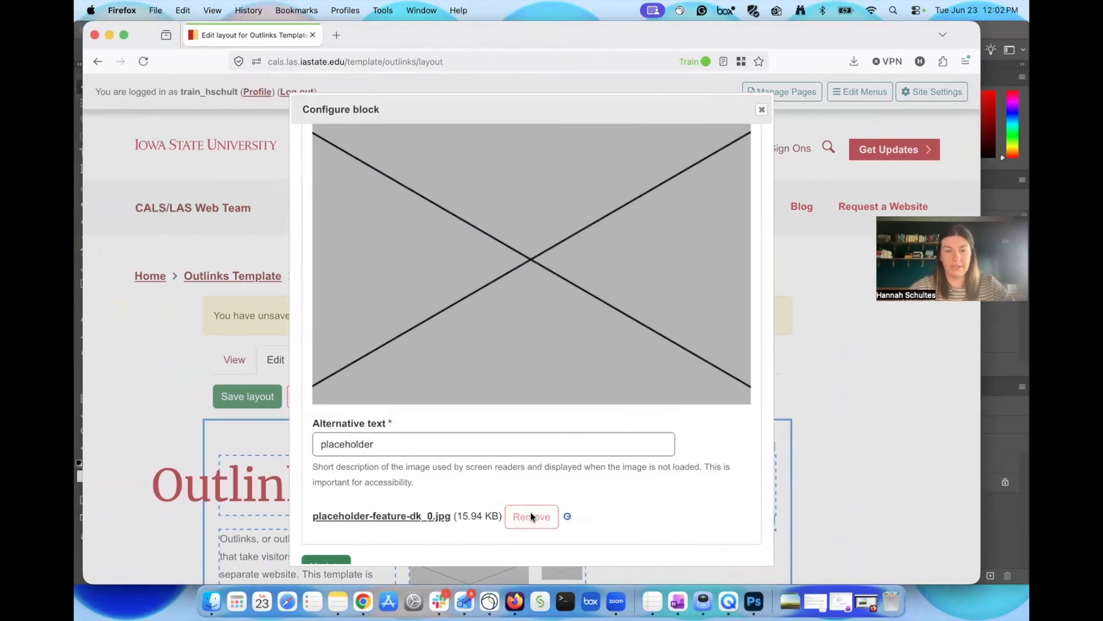
- Upload corn-in-garden.jpg from the Desktop as the feature block's image
left_click(337, 503)
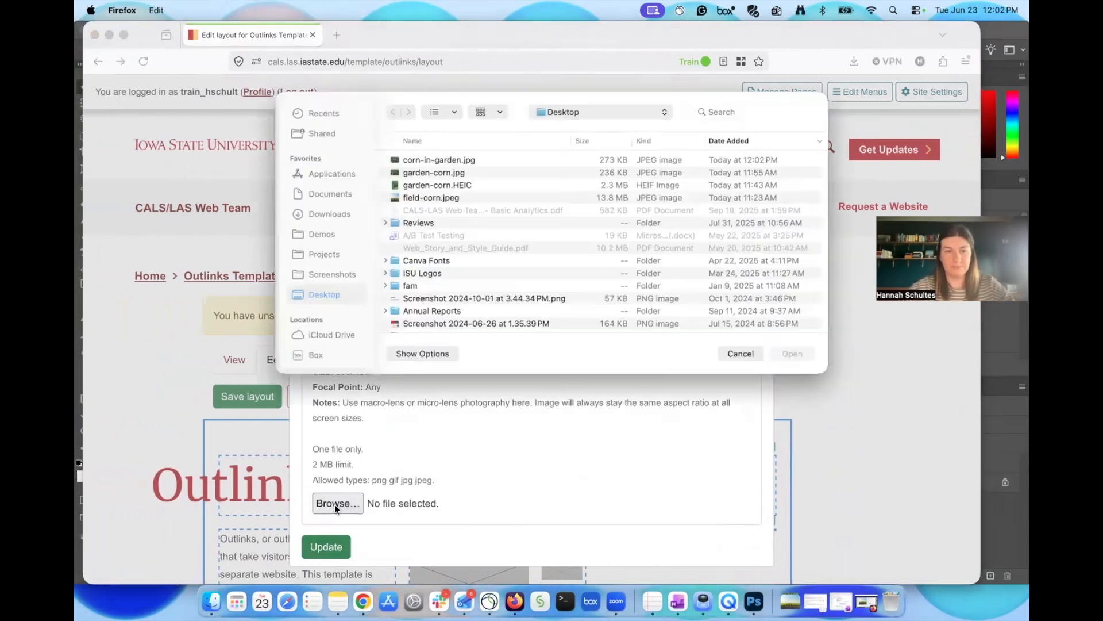
left_click(446, 161)
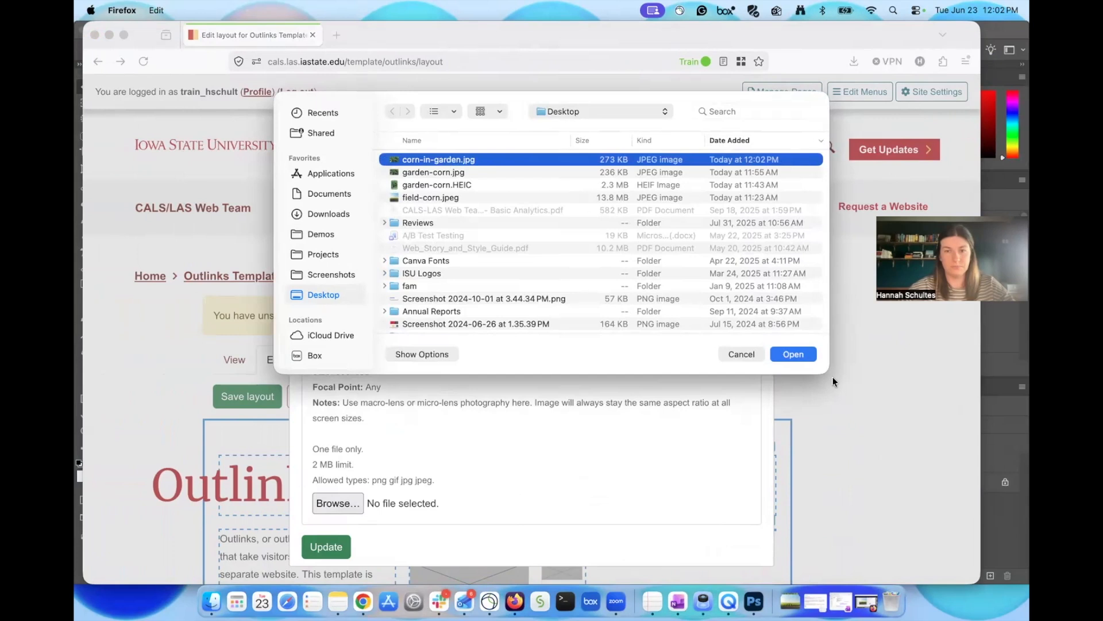
left_click(794, 354)
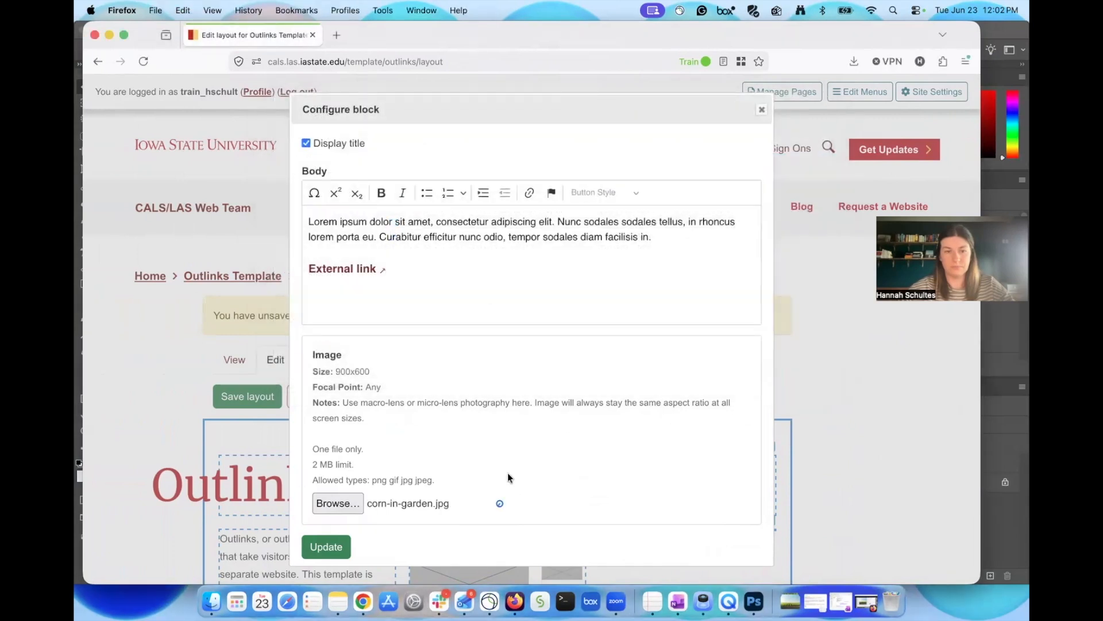
- Give the corn image the alternative text "corn growing in garden", then update the block and save the layout
scroll(508, 477, "down", 7)
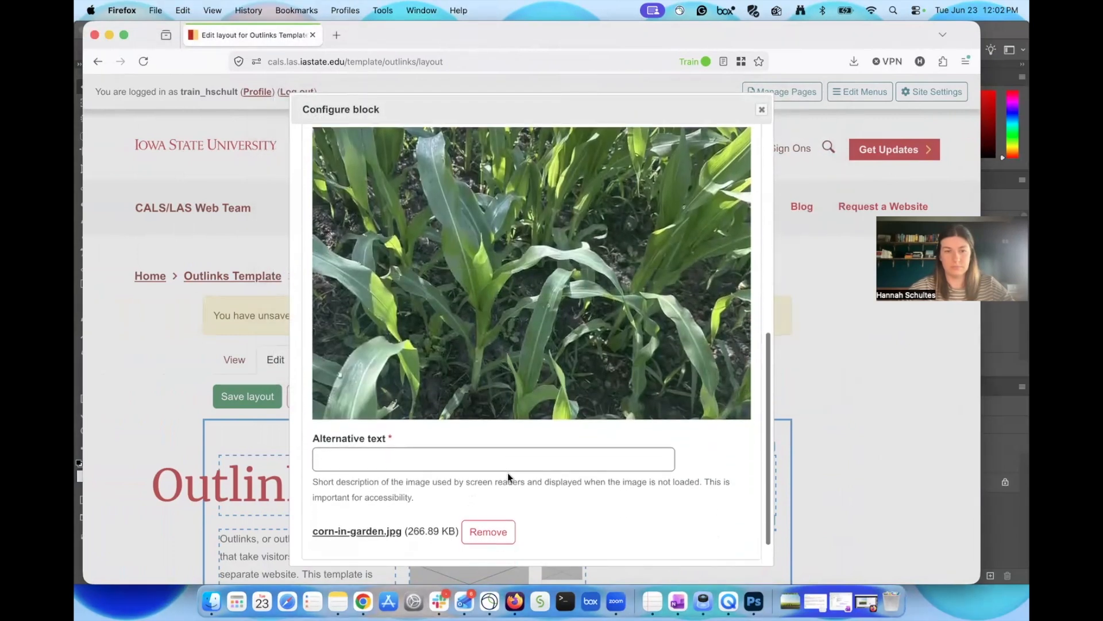
left_click(490, 466)
type("corn growing in gar")
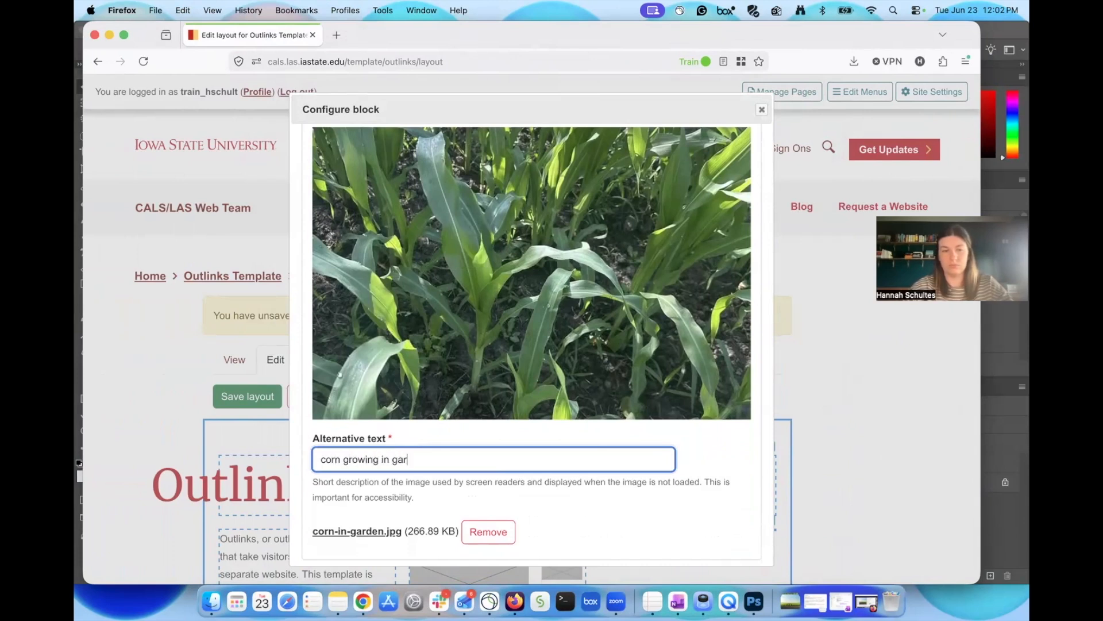
type("den")
left_click(638, 539)
scroll(636, 539, "down", 2)
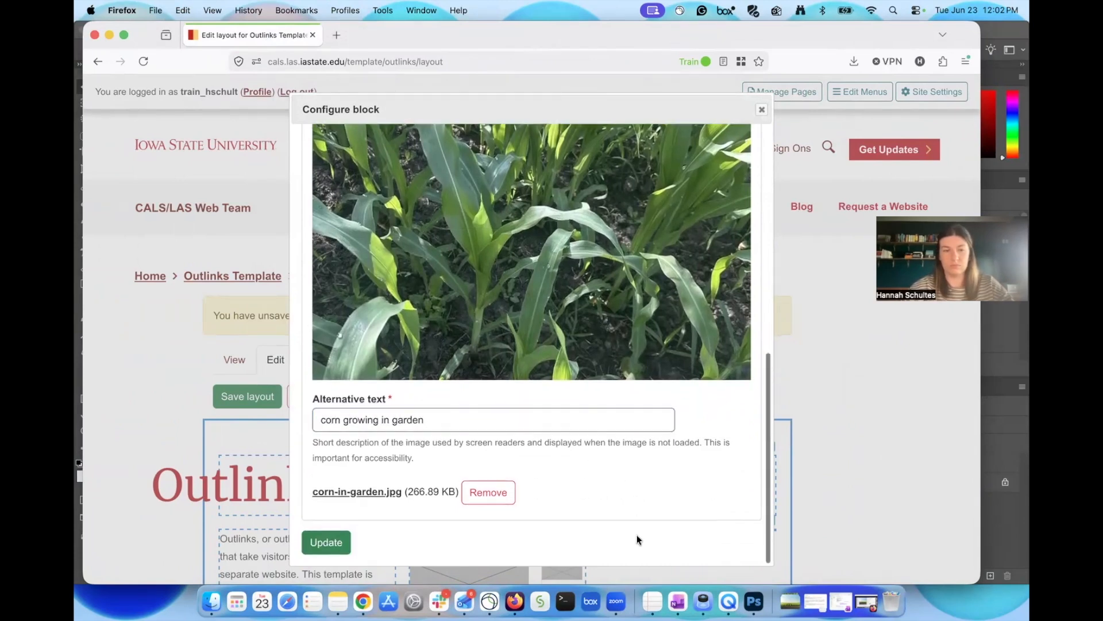
left_click(325, 546)
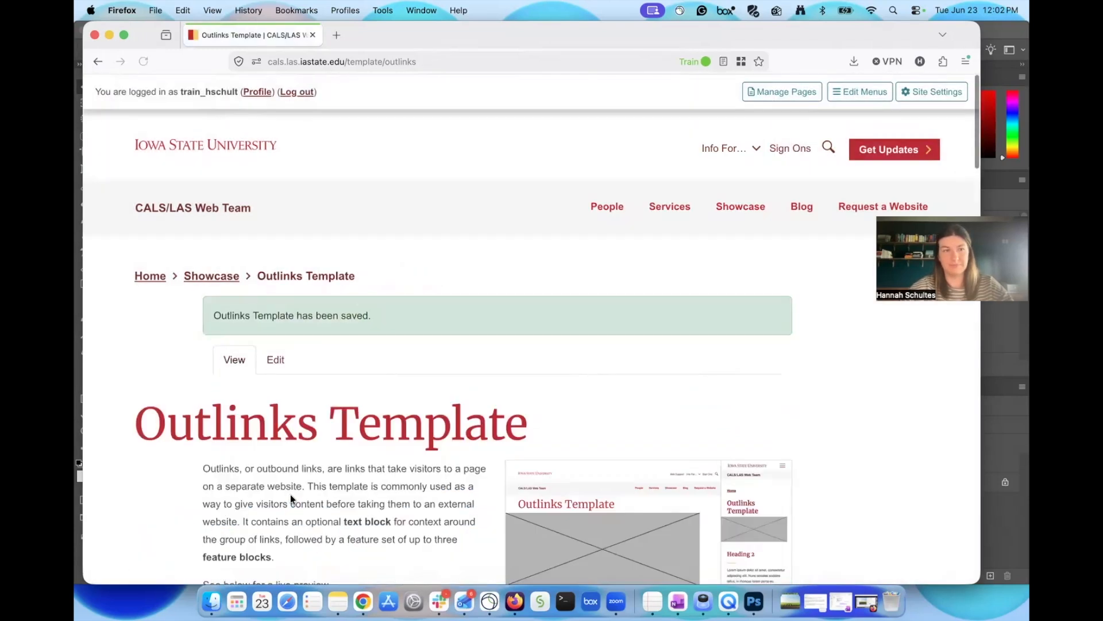
- Check the saved Outlinks Template page down through its live preview to the feature blocks
scroll(291, 498, "down", 15)
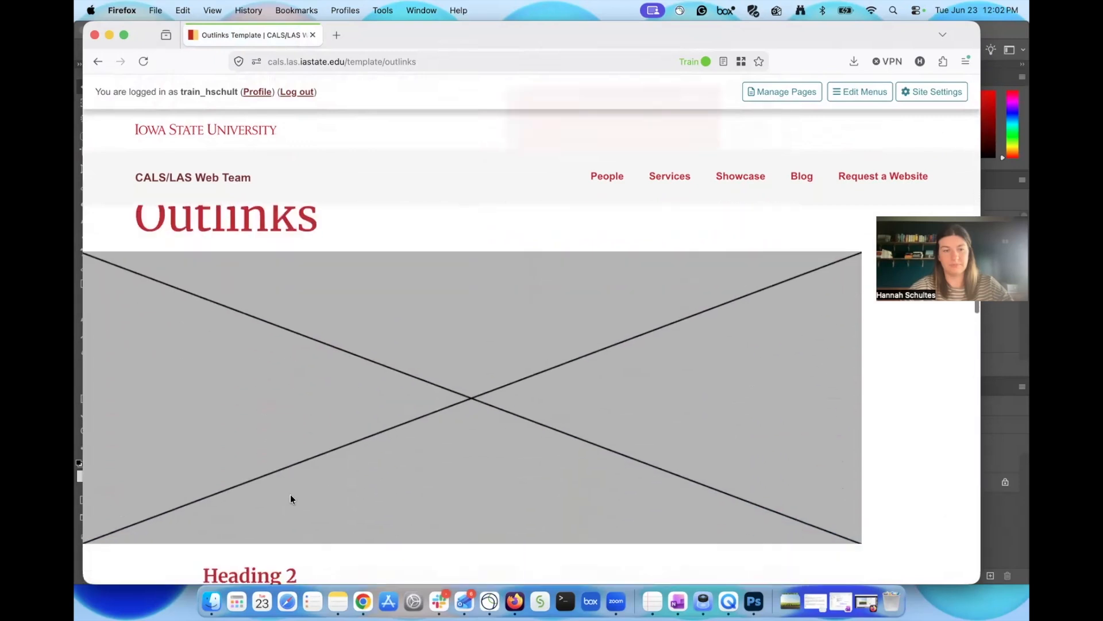
scroll(291, 499, "down", 10)
scroll(291, 494, "down", 2)
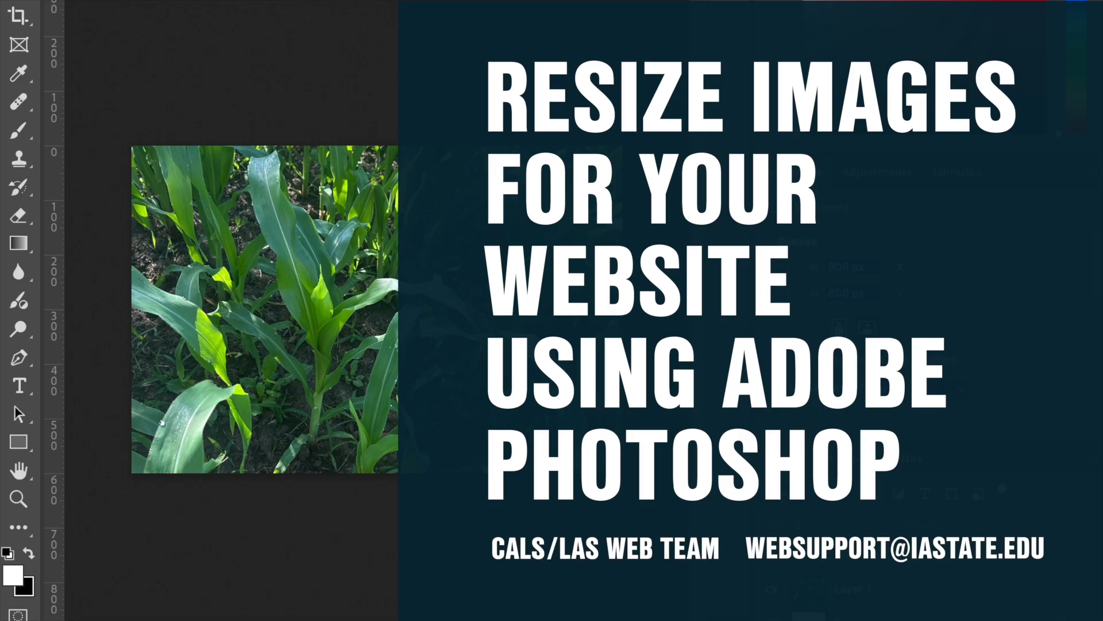